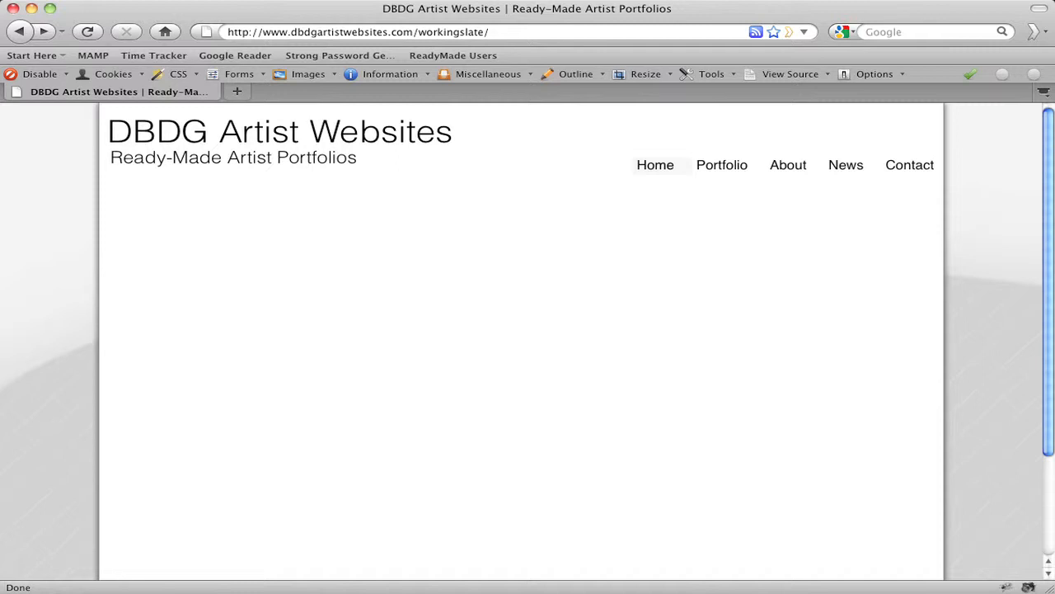
- Open the WordPress login page of the workingslate site in a new tab and log in with the account password
click(237, 91)
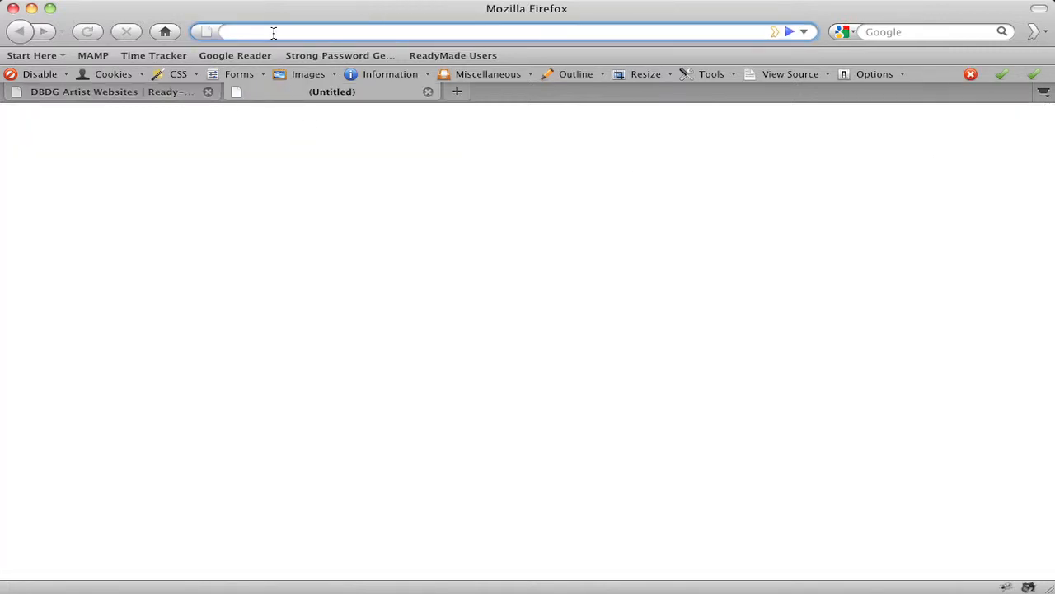
text(/)
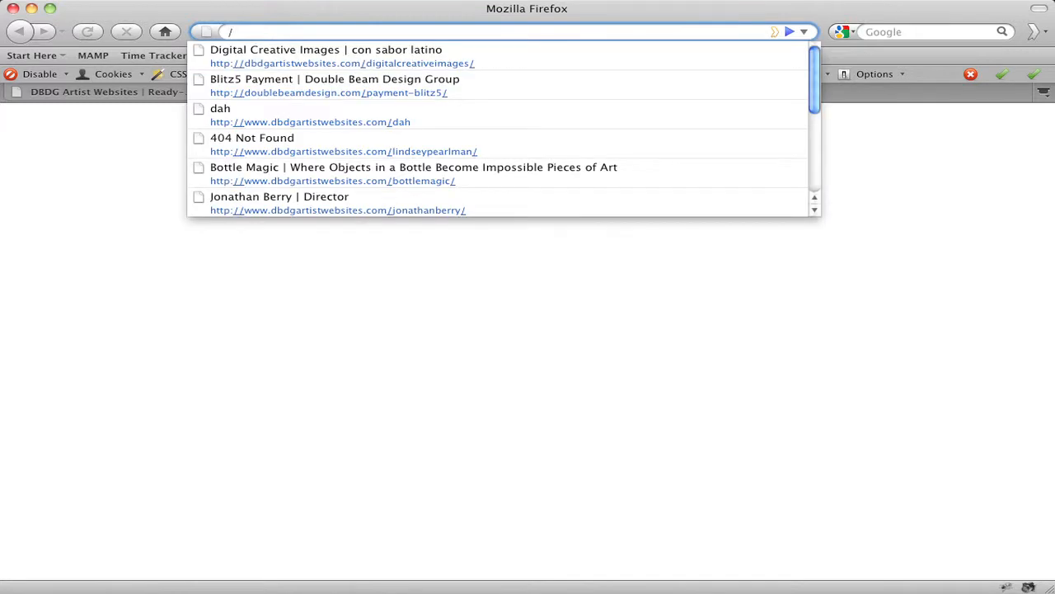
text(work)
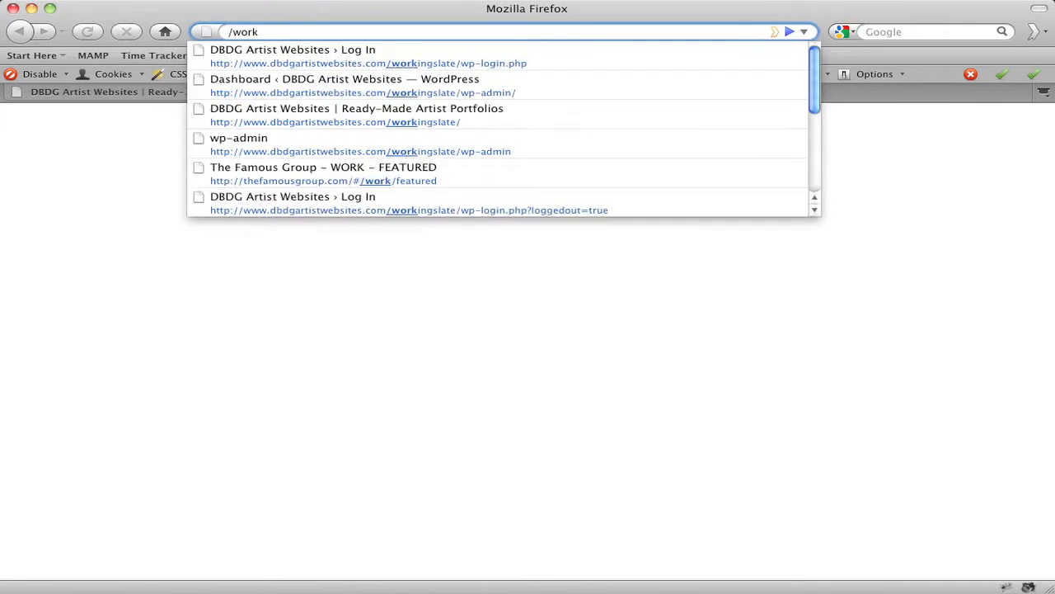
key(Down)
key(Return)
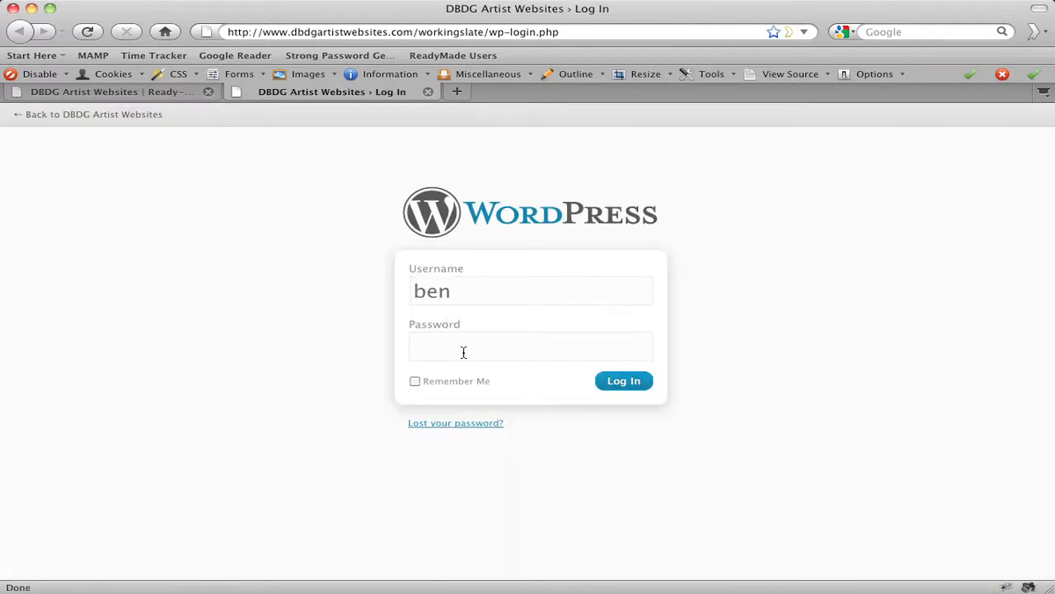
text(***********)
key(Return)
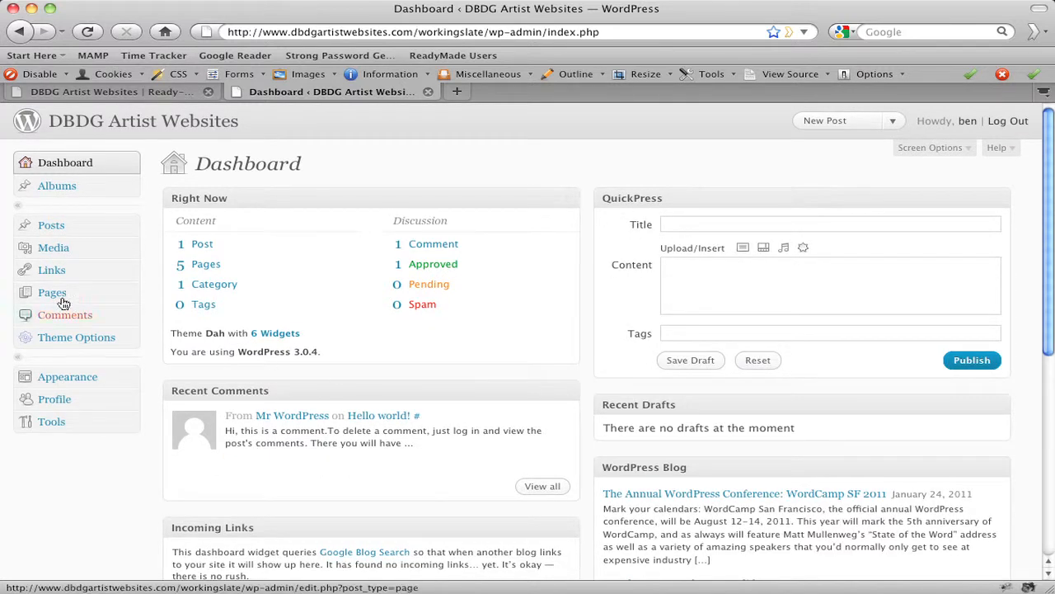
- Enter and repeat a new account password in the user profile and update the profile
click(55, 403)
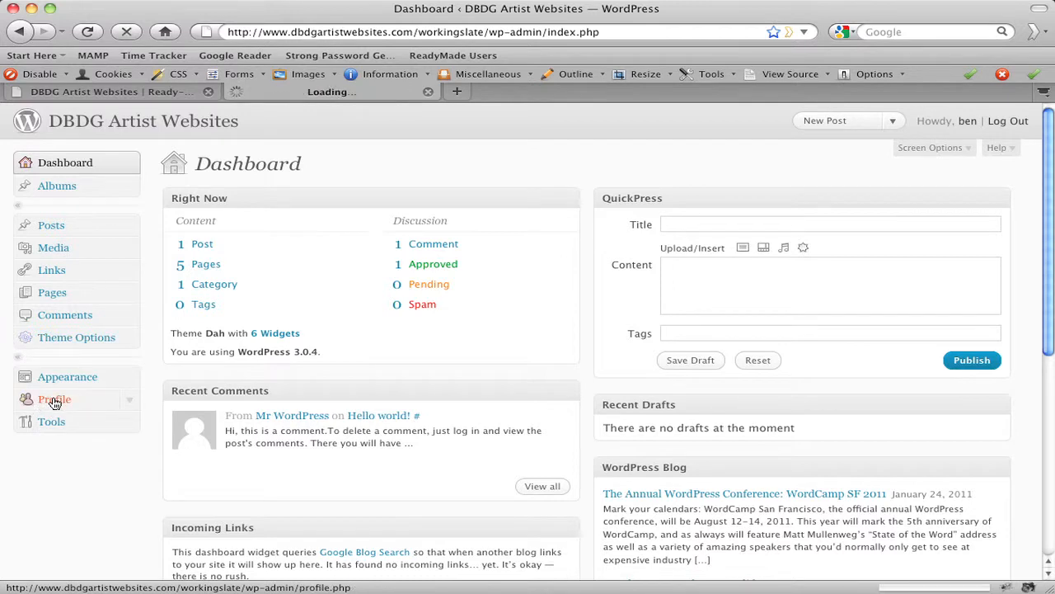
scroll(647, 360, down, 2)
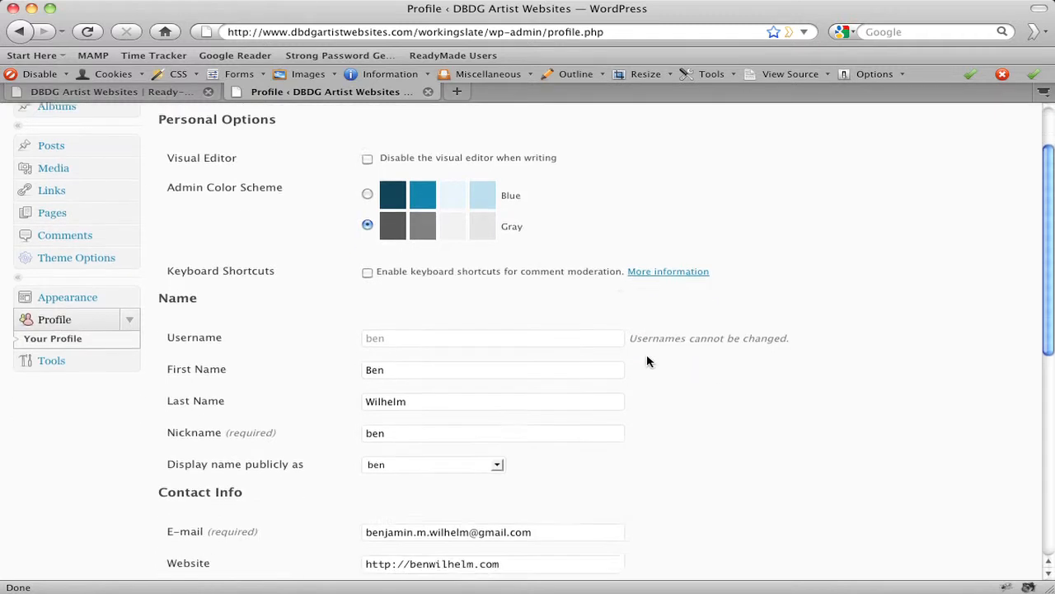
scroll(646, 360, down, 10)
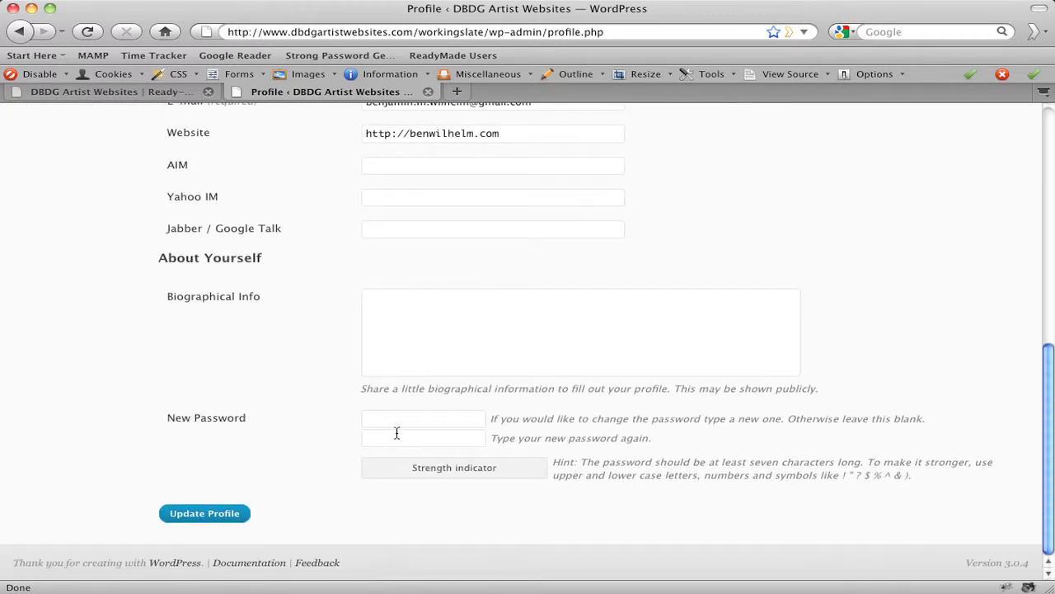
click(373, 418)
text(••••••••••)
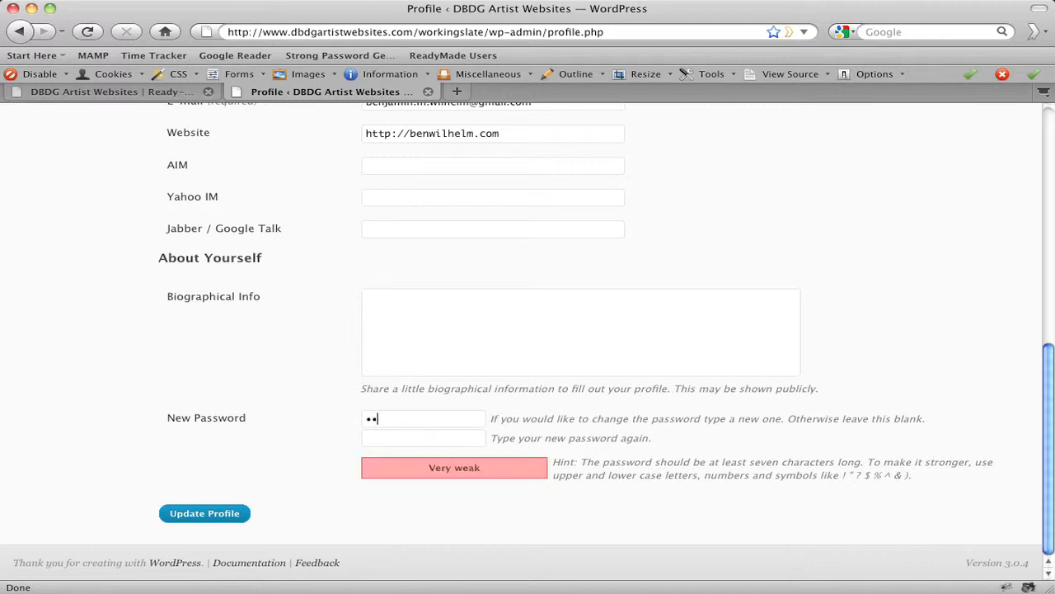
text(•)
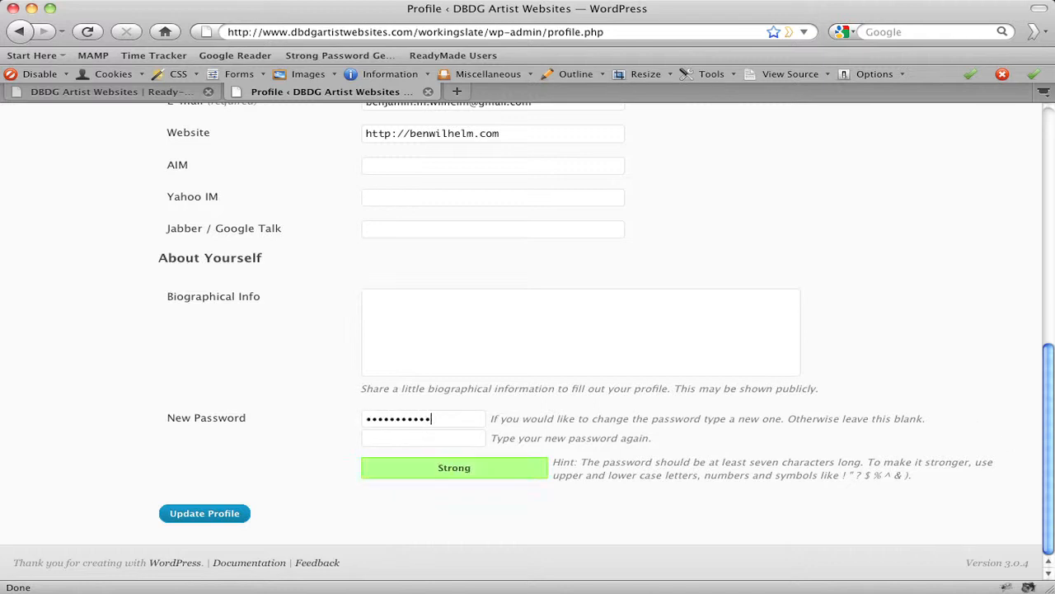
click(456, 440)
text(•••••••••••)
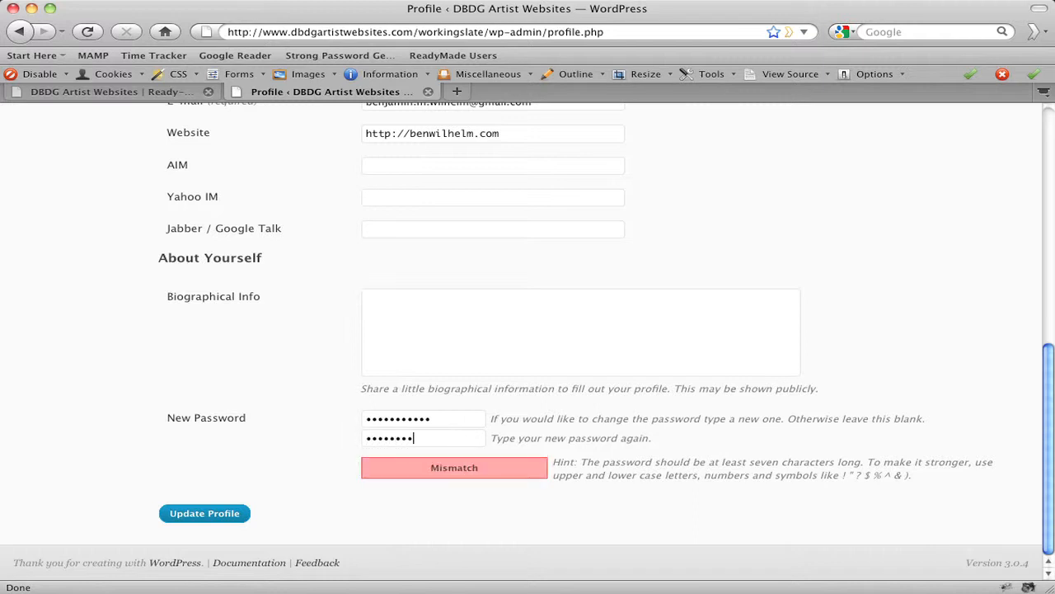
click(198, 514)
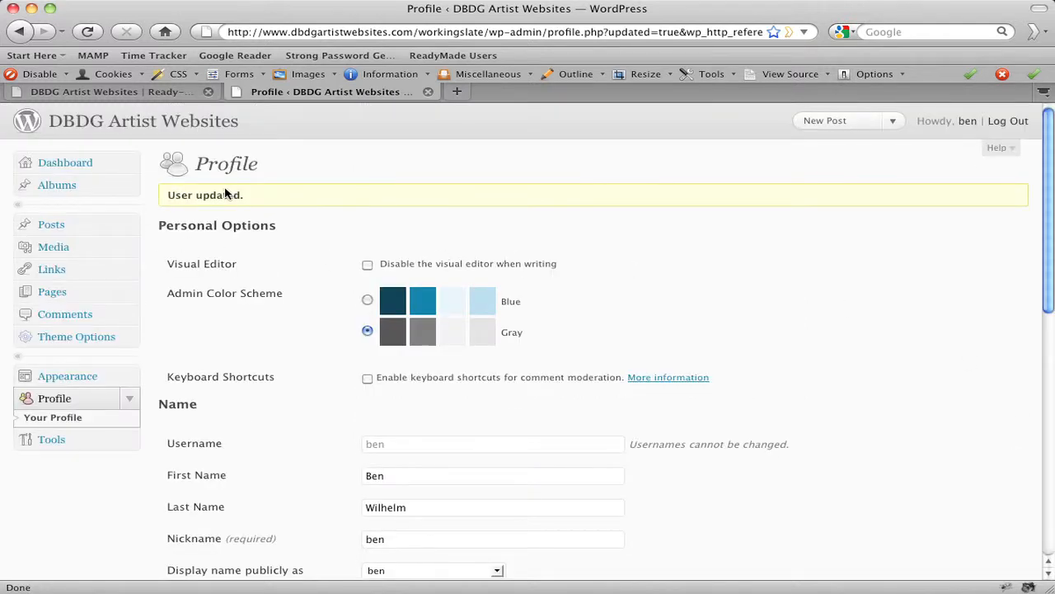
key(super+shift+2)
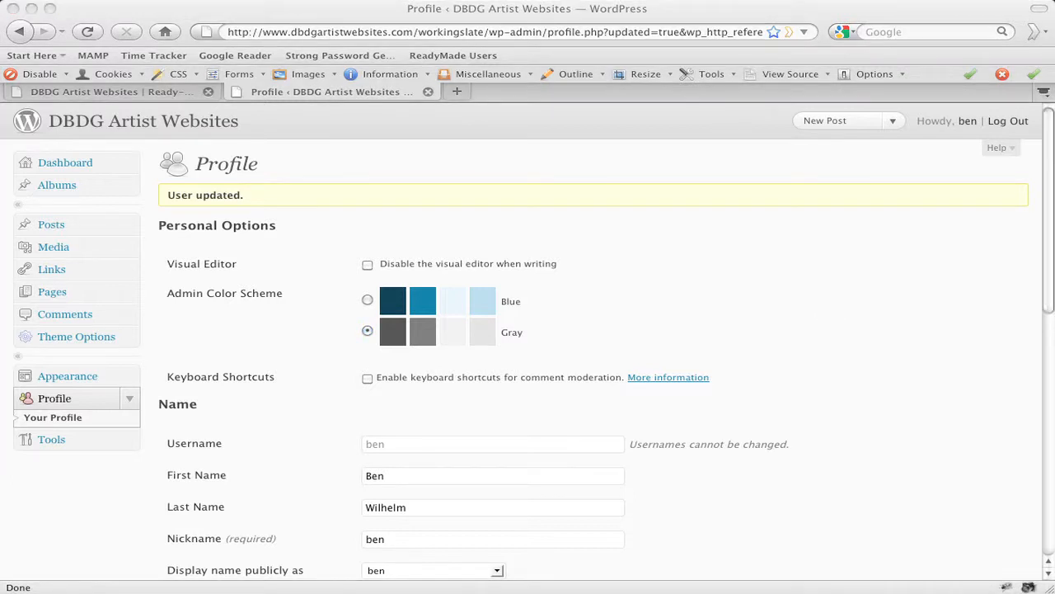
- In the theme options, set the color scheme to Black and the font size to large
click(66, 339)
click(65, 342)
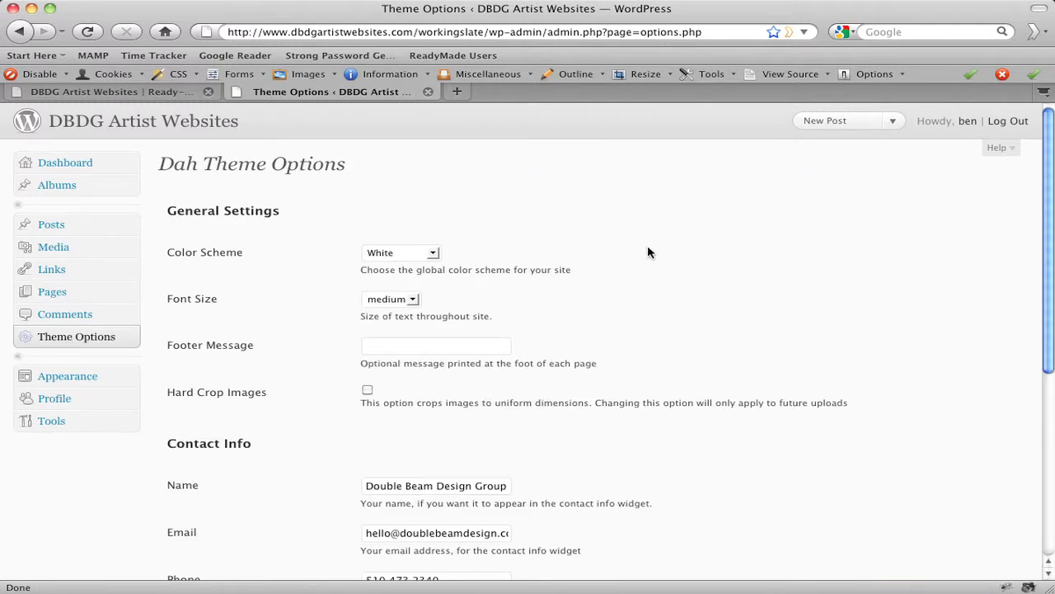
click(433, 254)
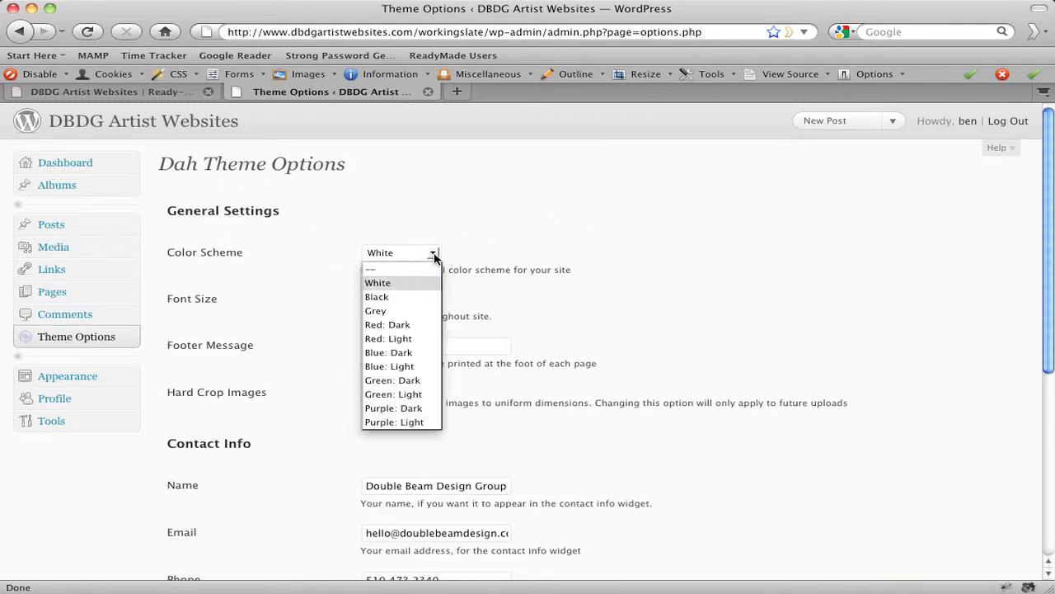
click(384, 298)
click(413, 299)
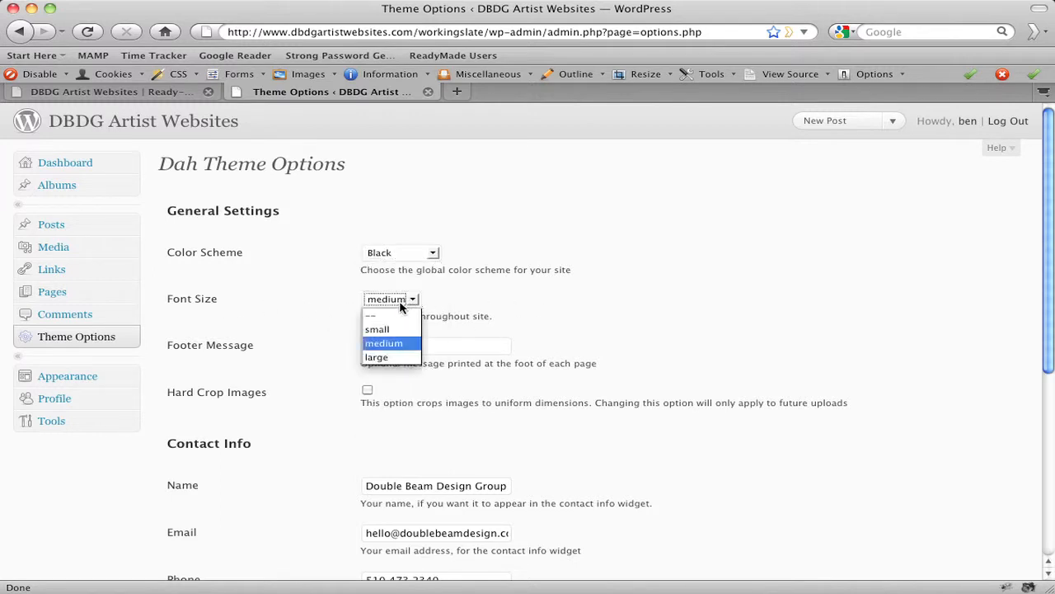
click(395, 356)
- Set the footer message to "Thanks for stopping by." and save the theme options
click(373, 346)
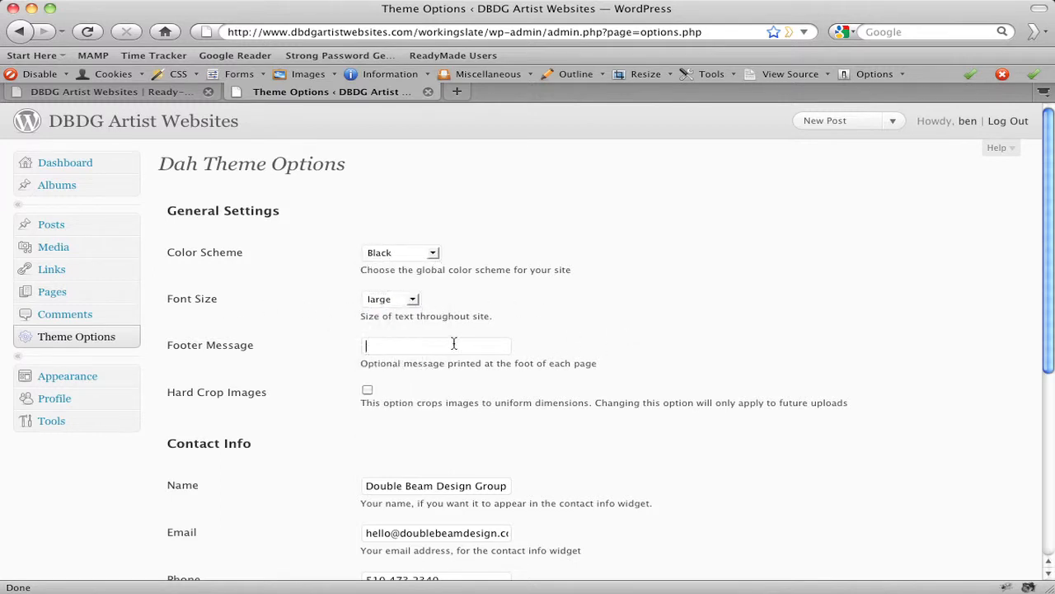
text(Thanks)
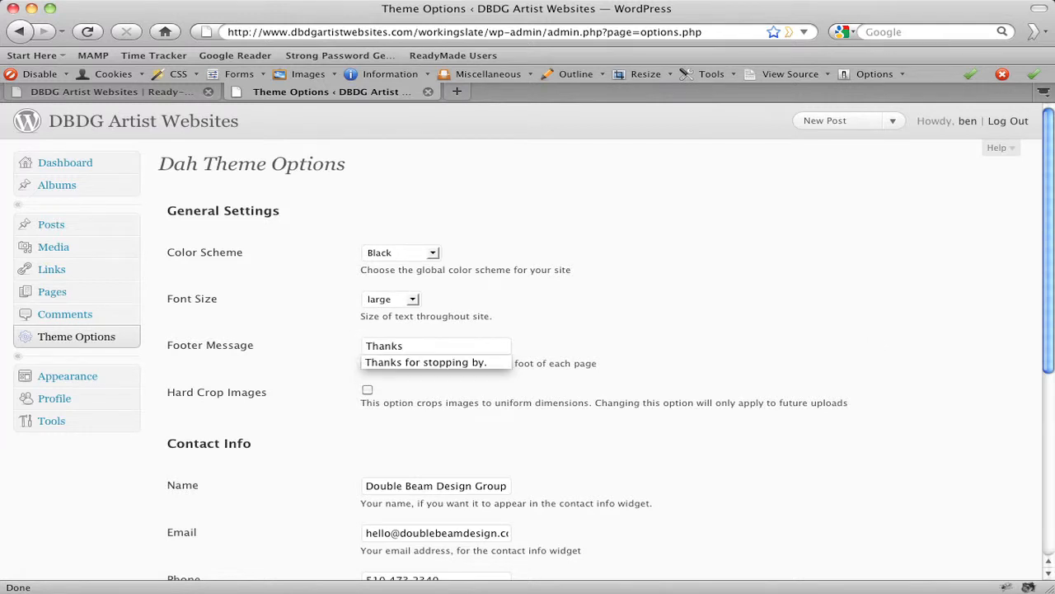
key(Down)
key(Return)
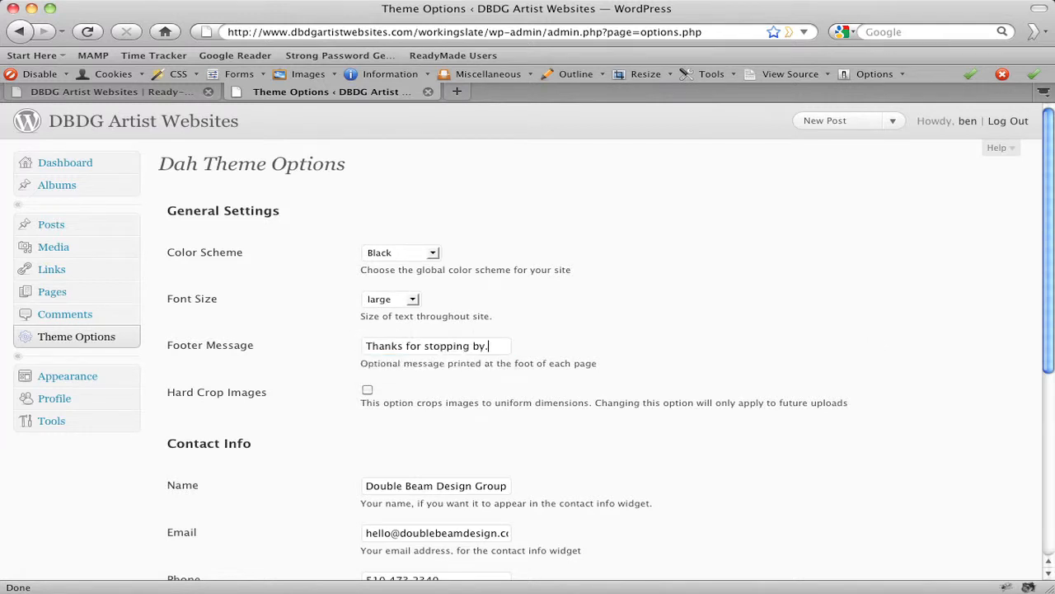
scroll(641, 368, down, 3)
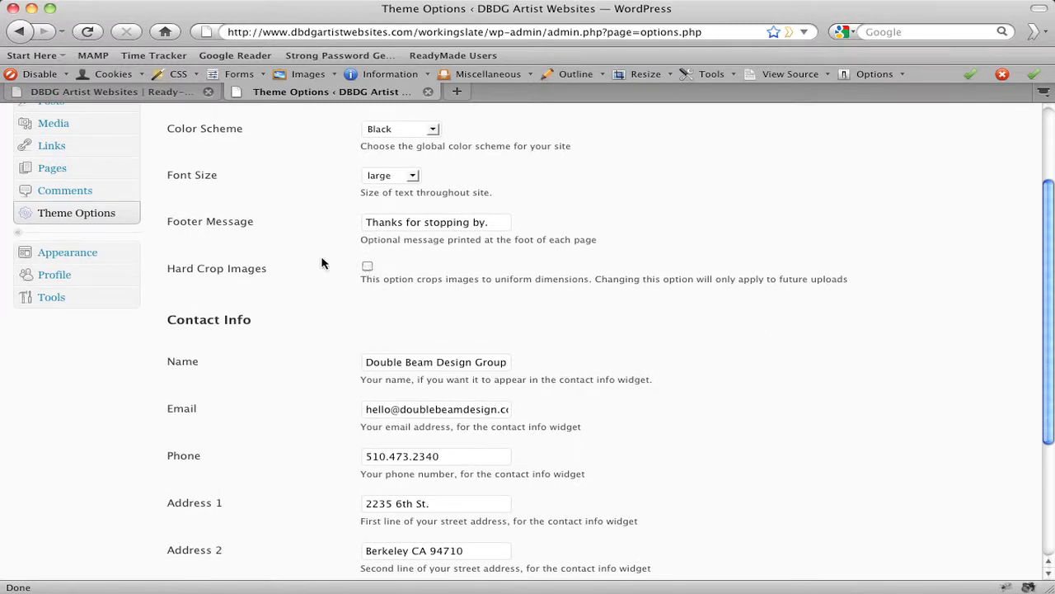
scroll(588, 301, down, 3)
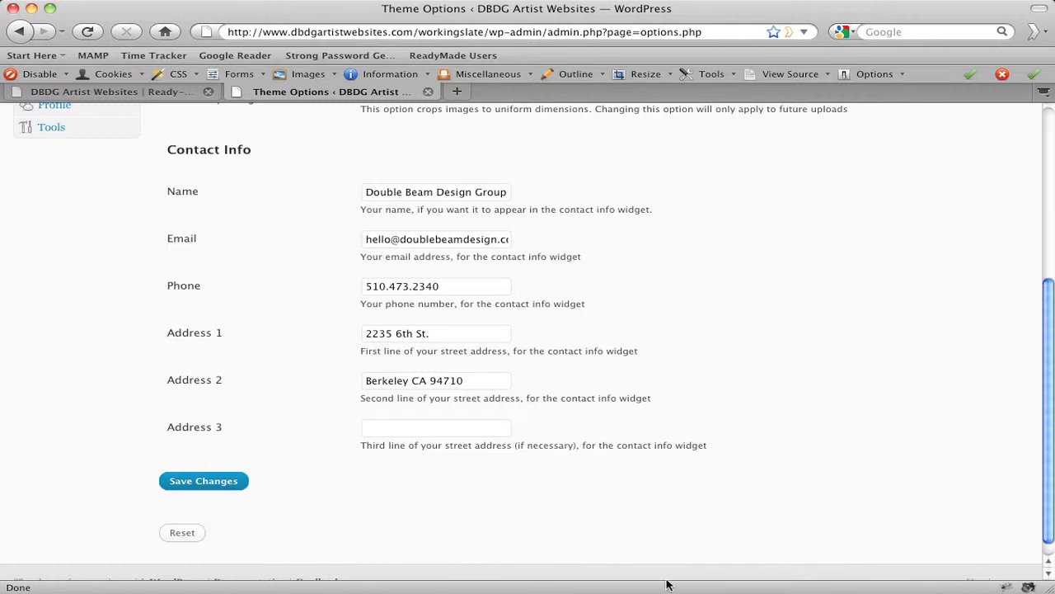
click(224, 482)
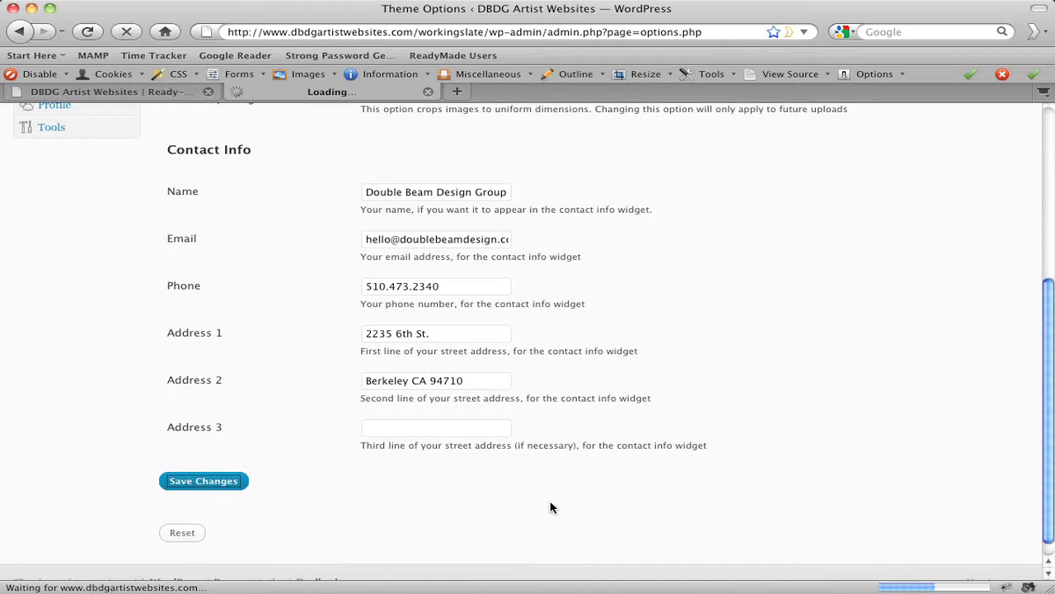
- Reload the site's home page in the other tab and examine its color scheme, text size and footer message
click(74, 97)
click(662, 170)
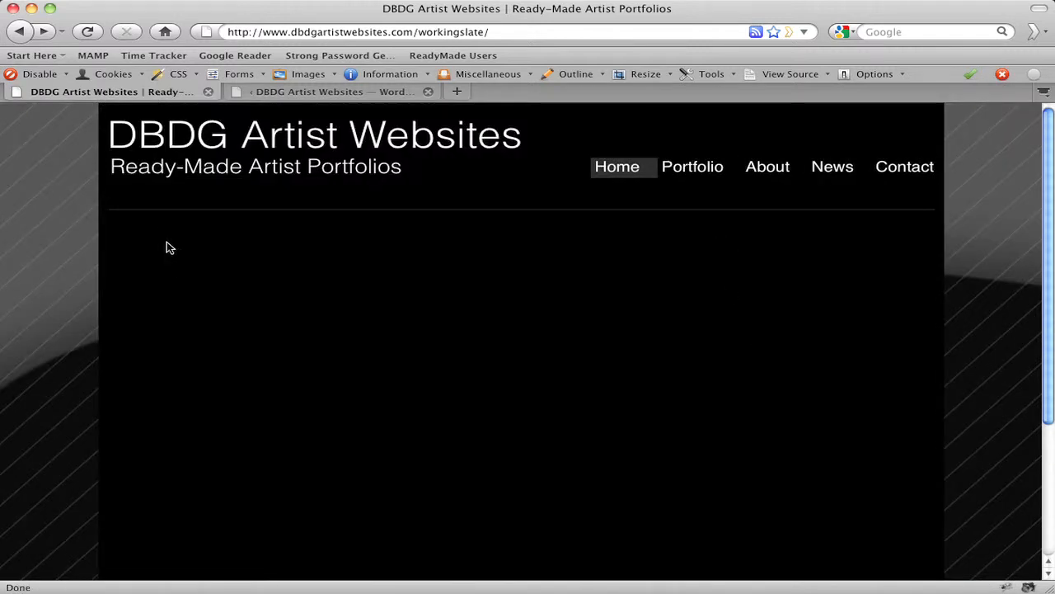
scroll(167, 246, down, 5)
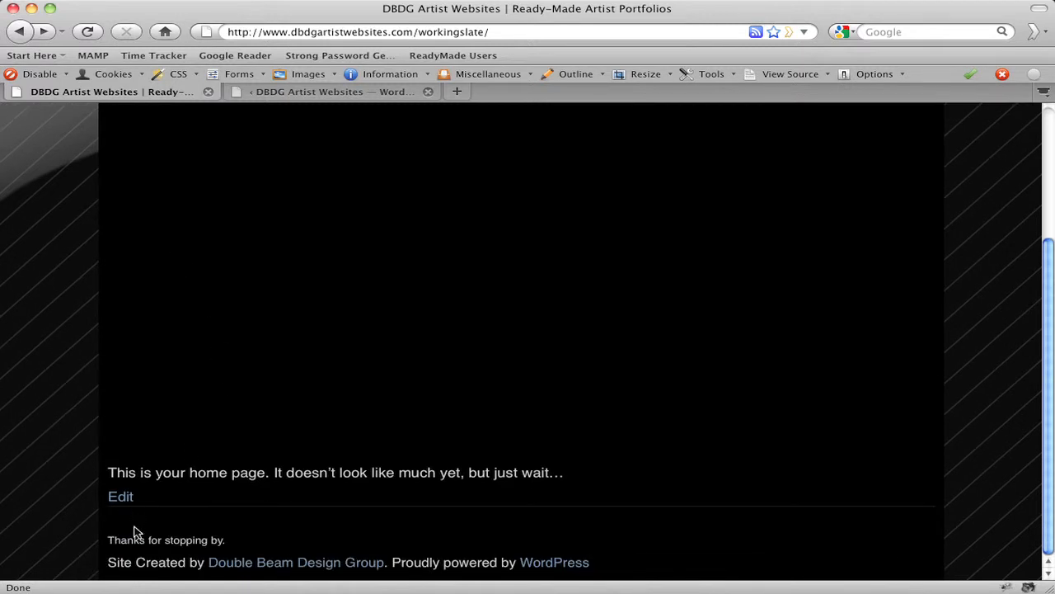
drag(113, 540, 281, 542)
click(283, 543)
scroll(838, 372, up, 2)
scroll(838, 372, up, 5)
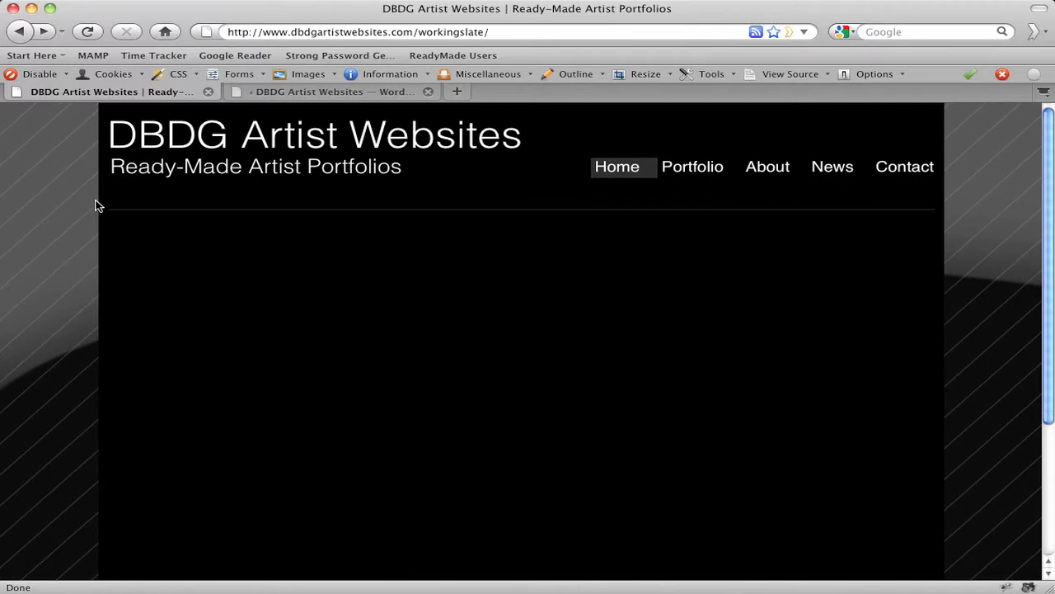
- Open the list of pages in the site admin and compare it with the live site's navigation menu
click(324, 93)
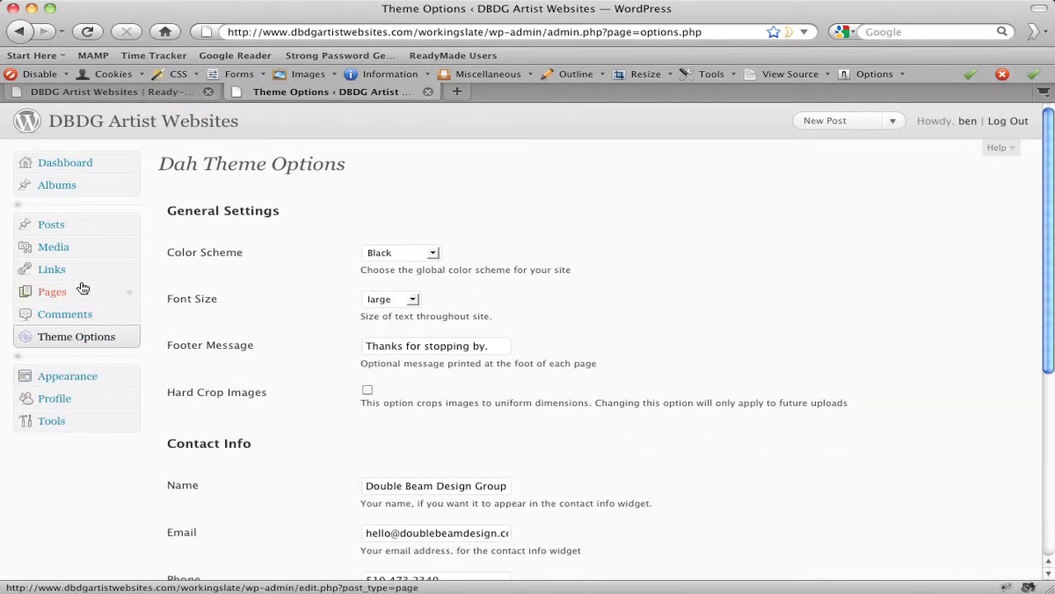
click(51, 292)
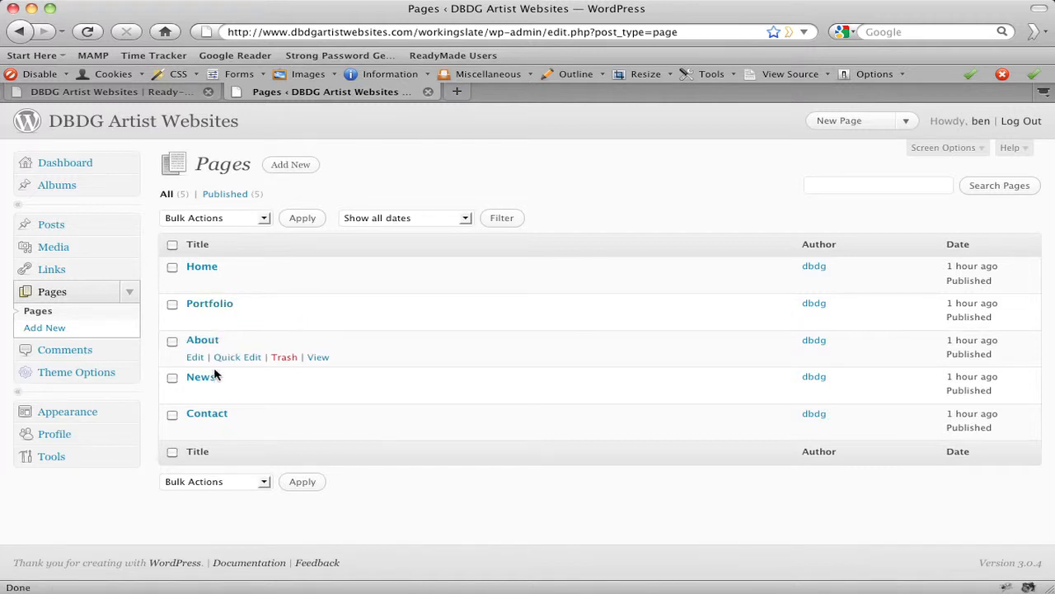
click(91, 93)
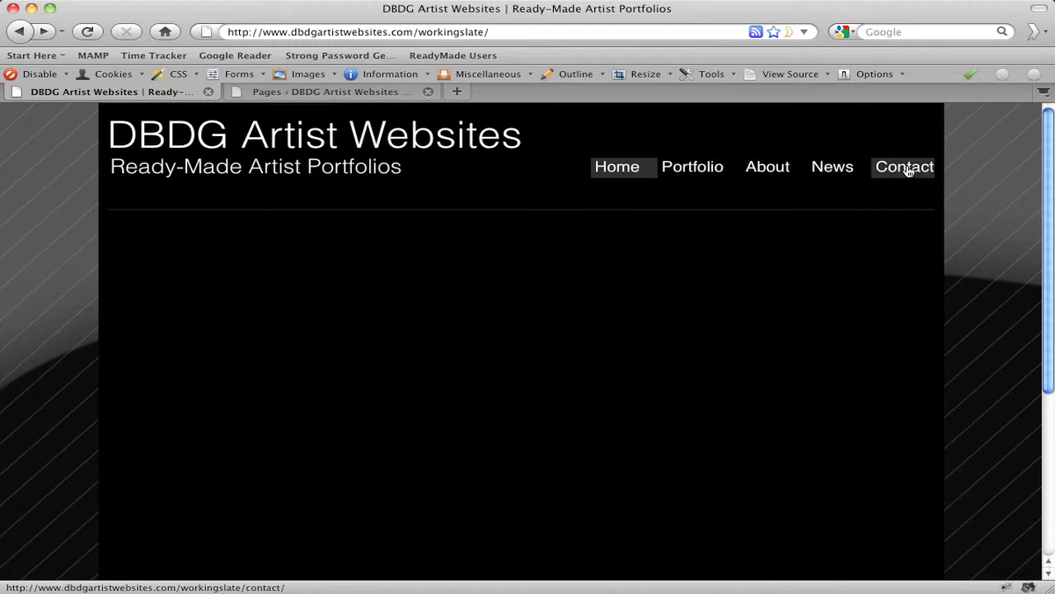
click(327, 94)
mouse_move(253, 384)
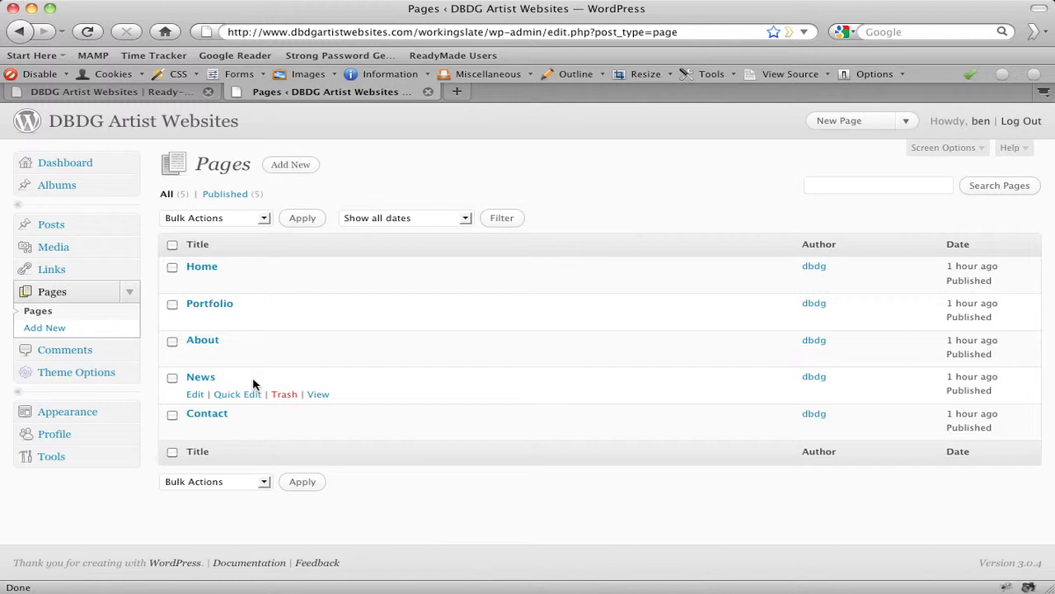
- Open the About page for editing and change its title to "Bio"
click(203, 342)
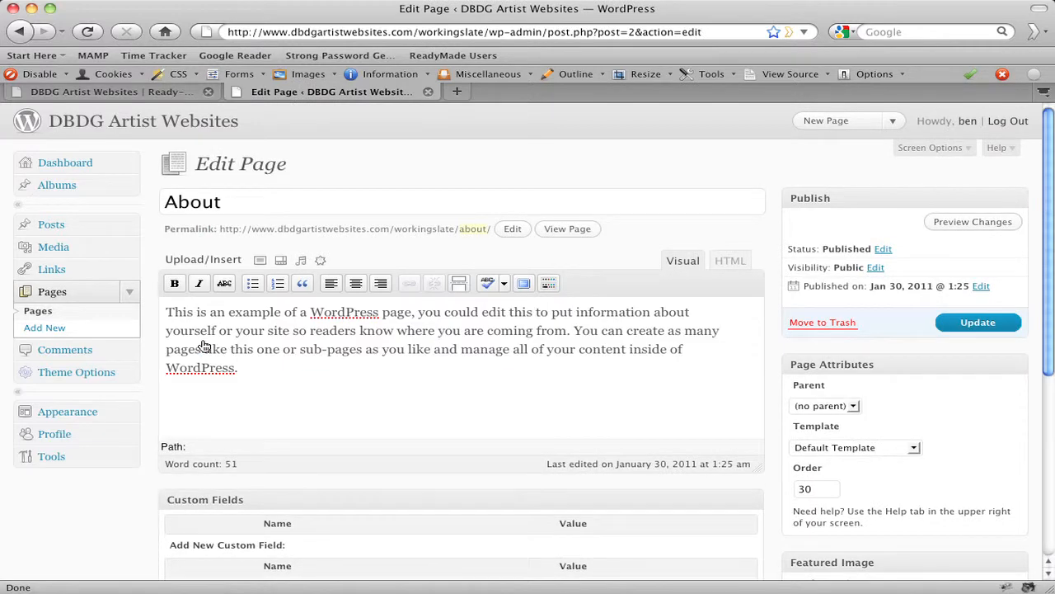
double_click(196, 200)
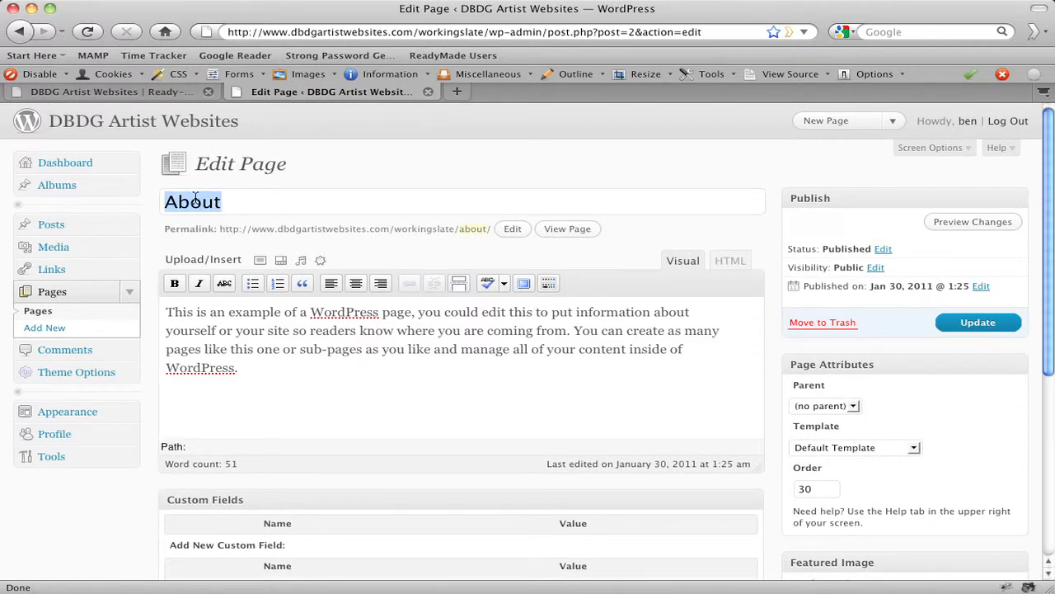
text(Boi)
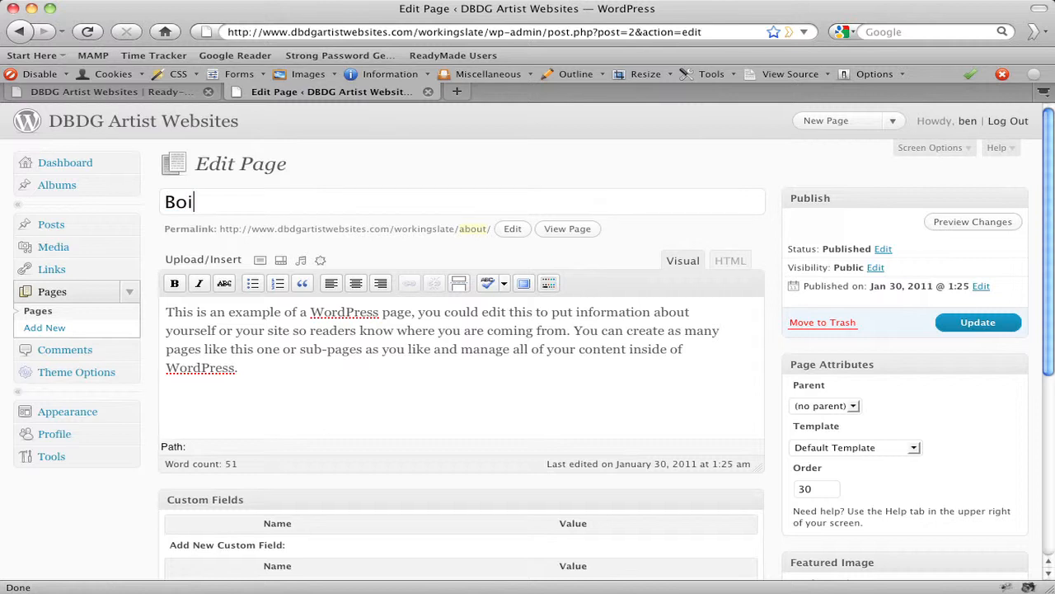
key(BackSpace)
key(BackSpace)
text(io)
- Replace the page's entire body text with the copied placeholder text starting "Maecenas velit lectus" and update the page
click(519, 383)
key(super+Tab)
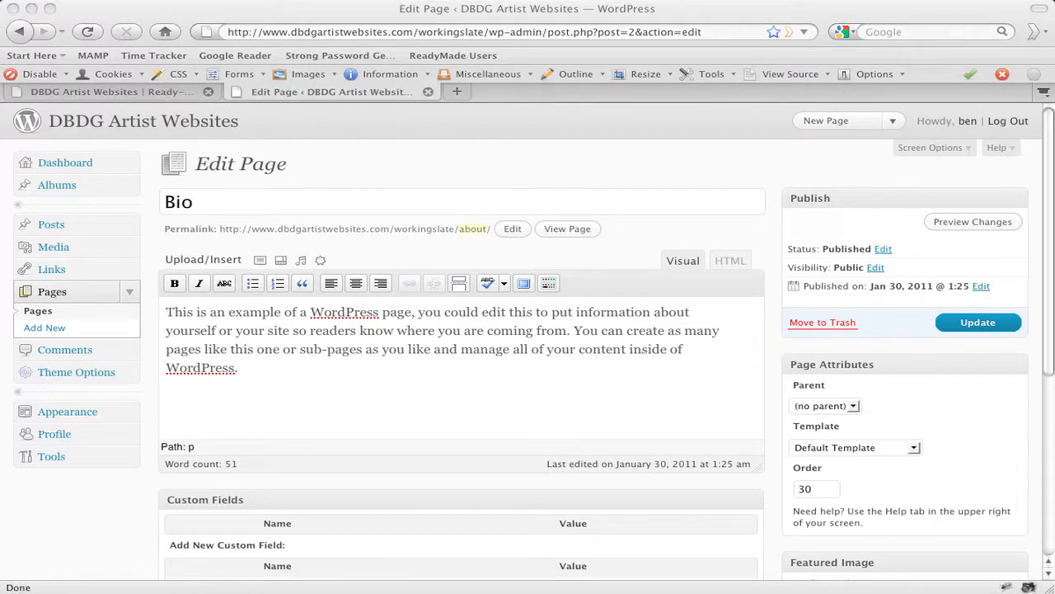
click(285, 333)
key(super+a)
key(super+v)
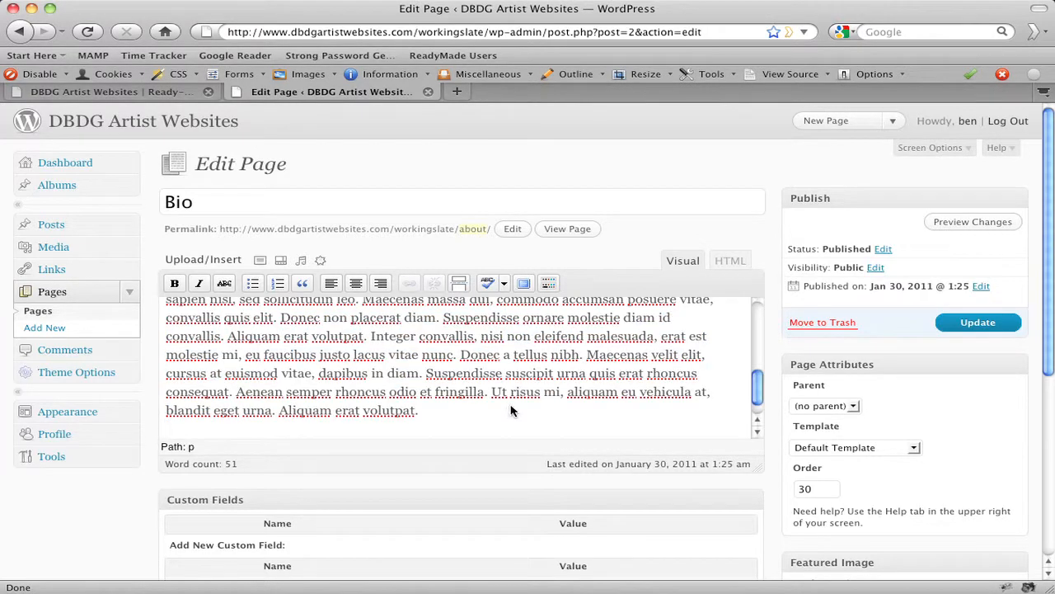
scroll(514, 405, up, 5)
click(1001, 325)
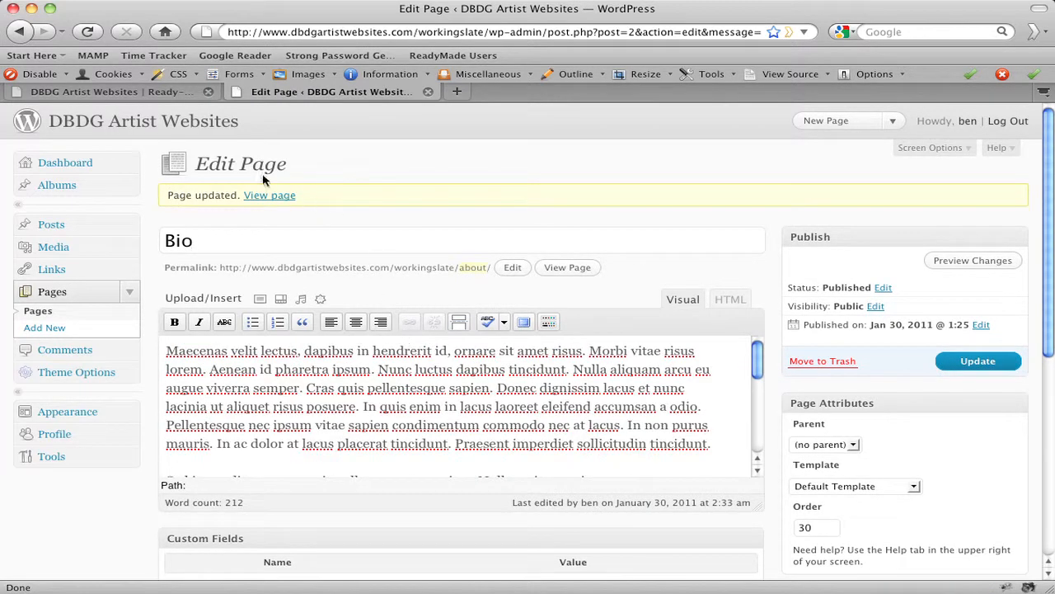
- Reload the live site's home page in the other tab and view the Bio page from its navigation menu
click(135, 95)
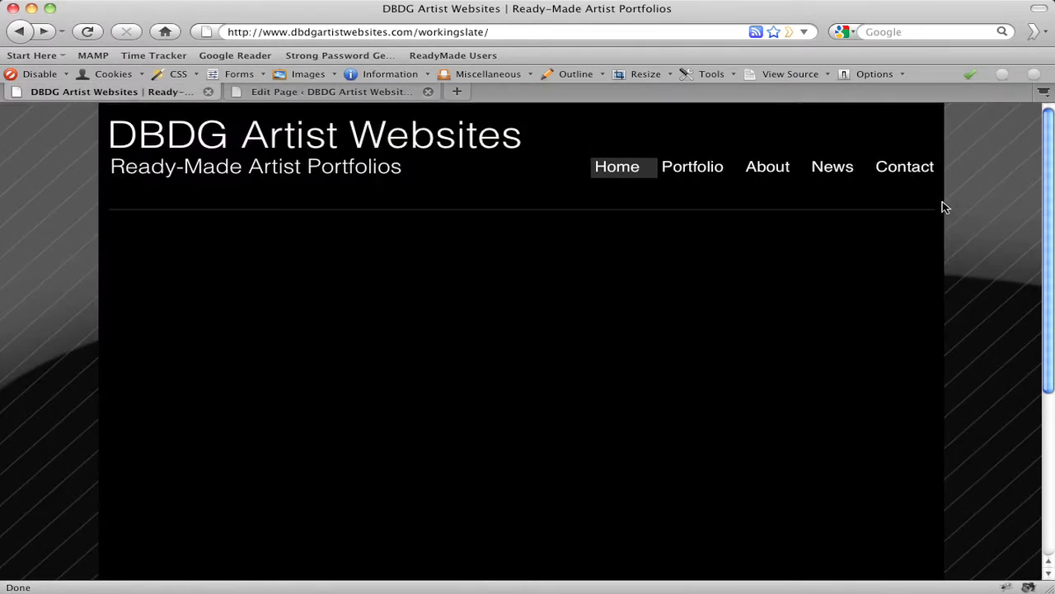
click(627, 171)
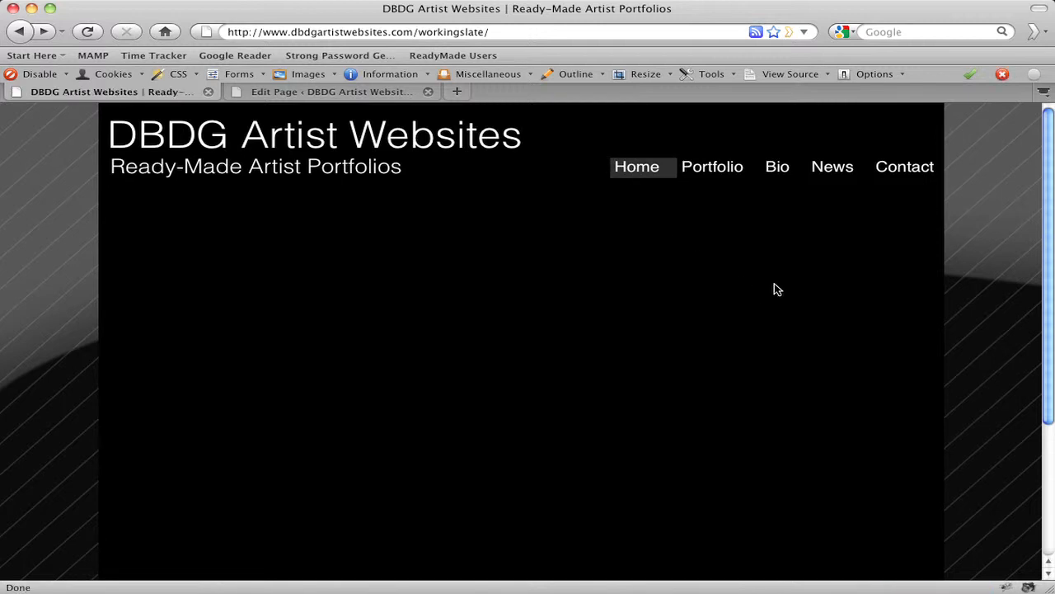
click(779, 170)
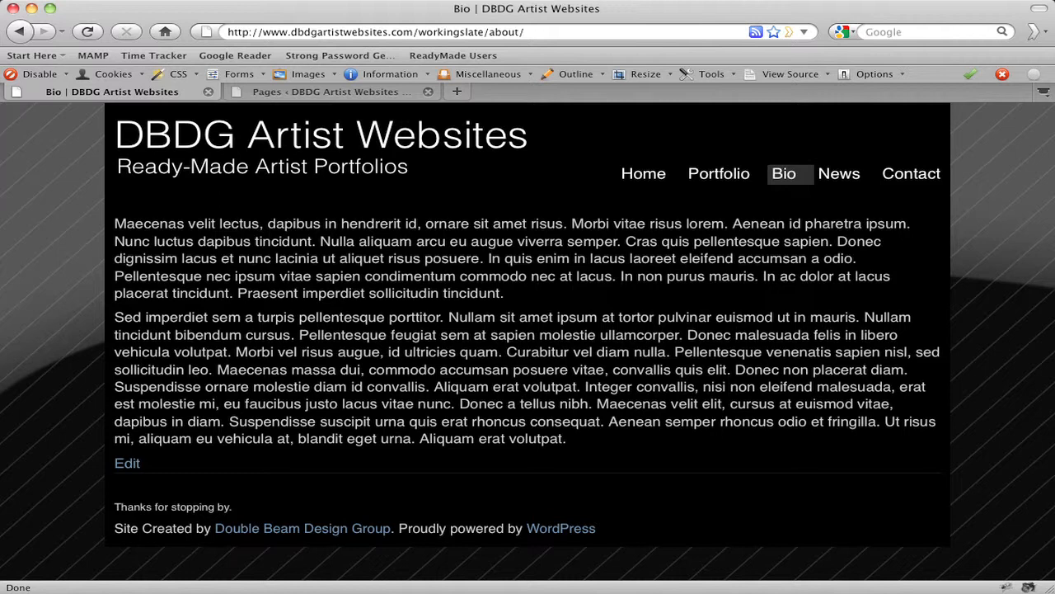
- Add a page titled "New Page" in the site admin with the copied placeholder text as its body and publish it
click(360, 92)
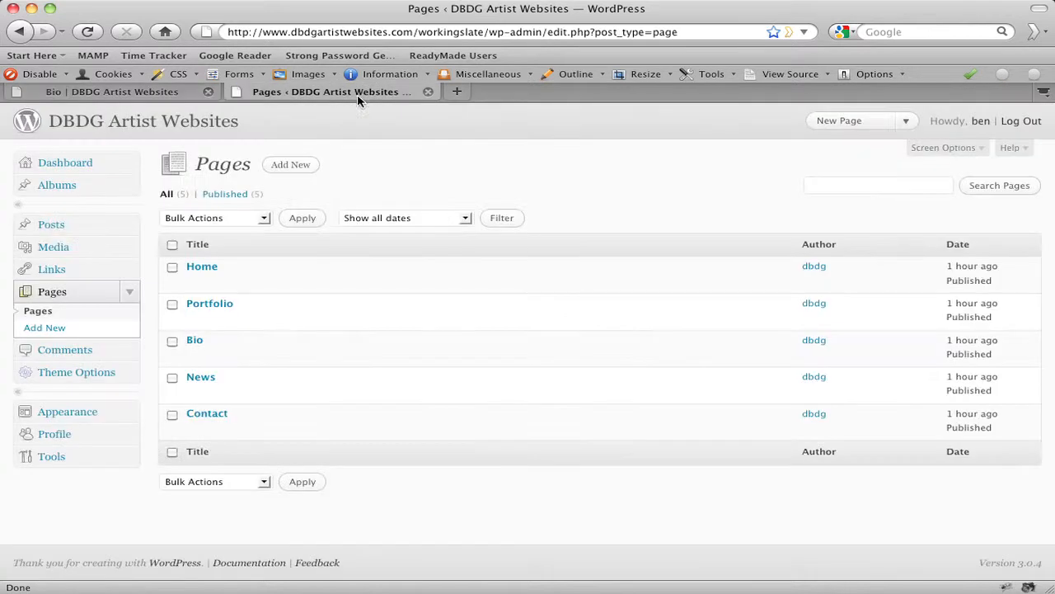
click(48, 330)
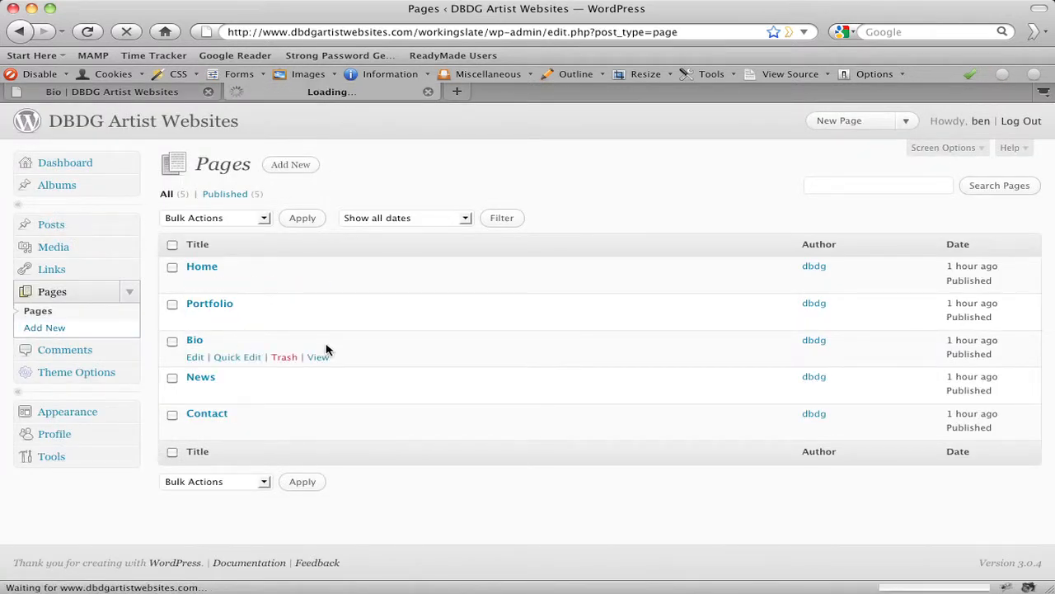
click(235, 205)
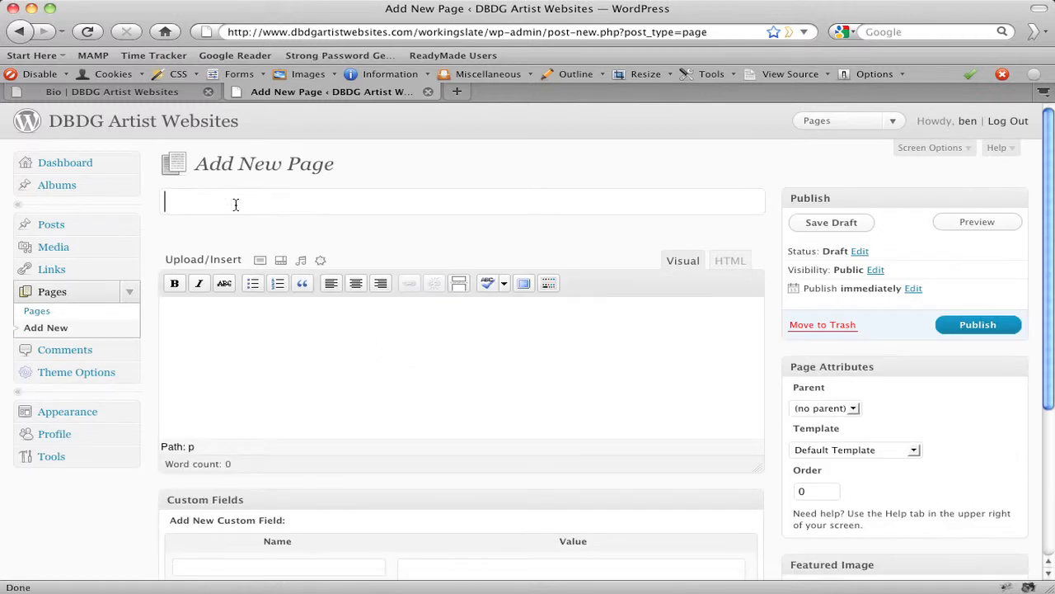
text(Ne)
key(BackSpace)
text(Page)
key(Tab)
key(ctrl+v)
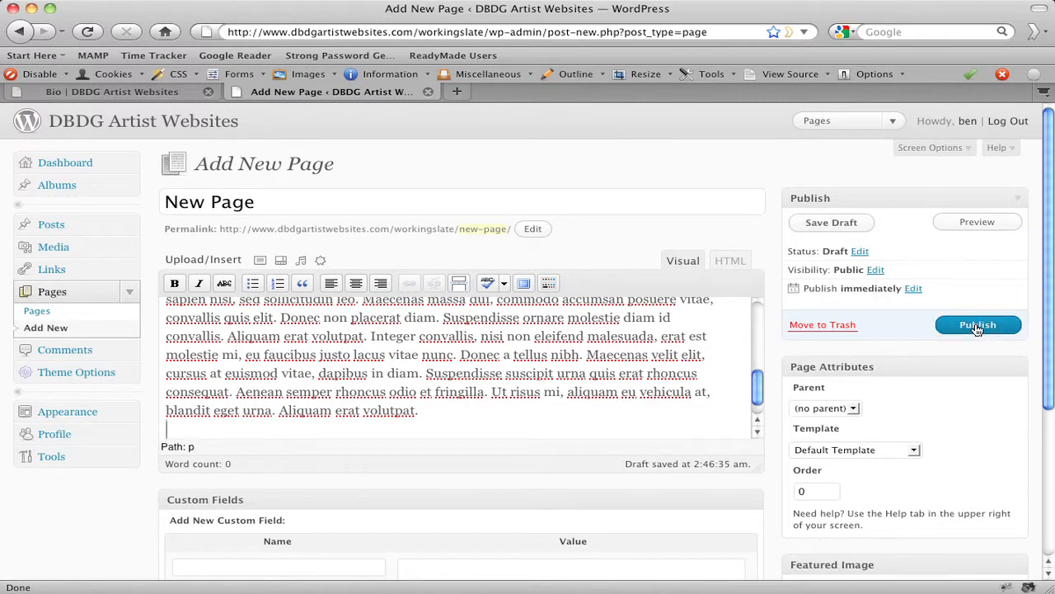
click(973, 328)
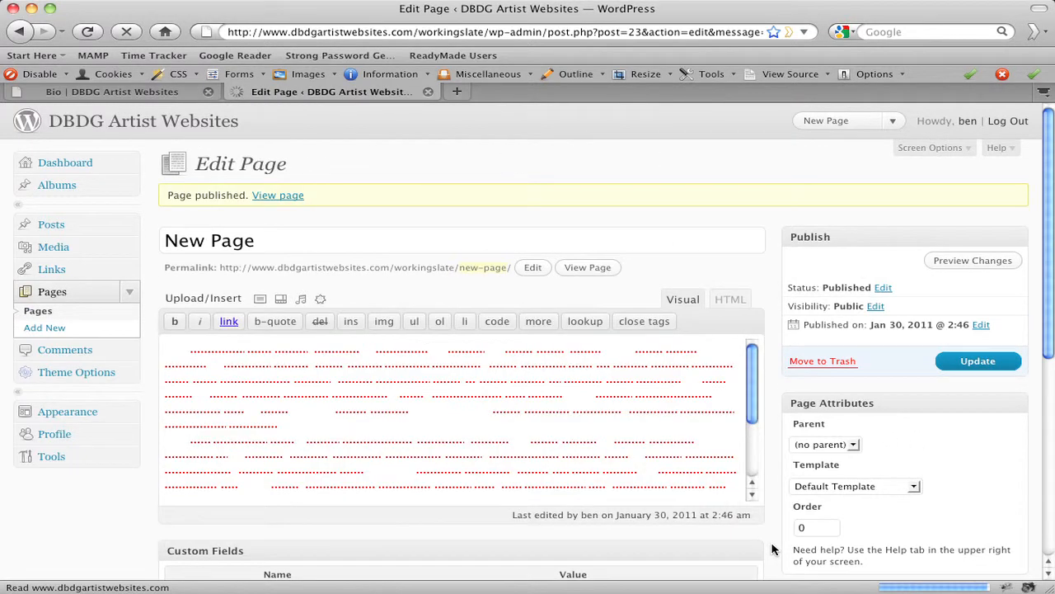
- Reload the live site, view New Page and compare its position in the navigation menu with the Bio page
click(145, 91)
click(89, 32)
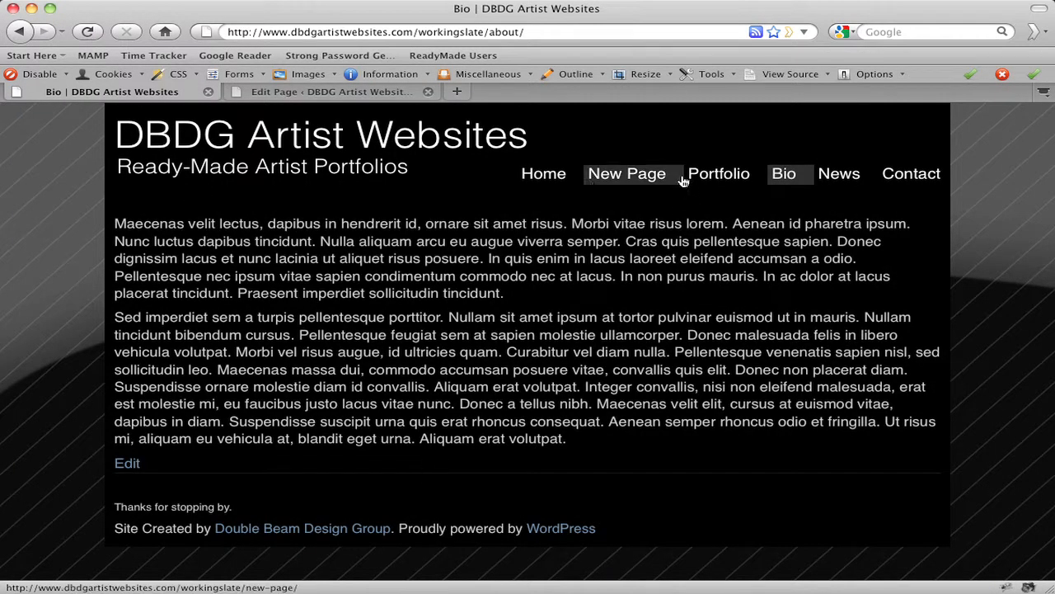
click(647, 183)
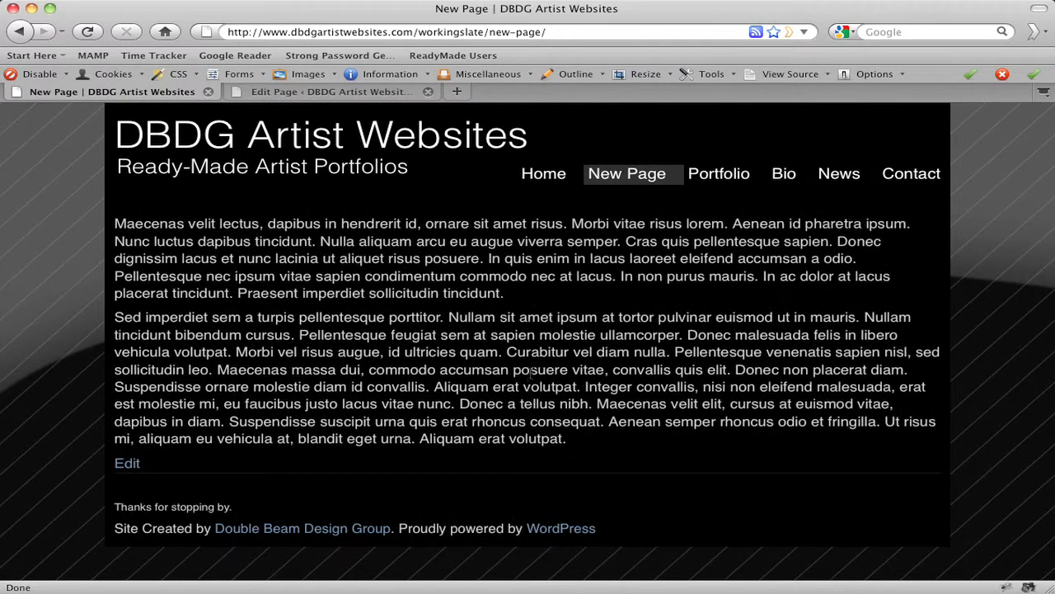
click(780, 174)
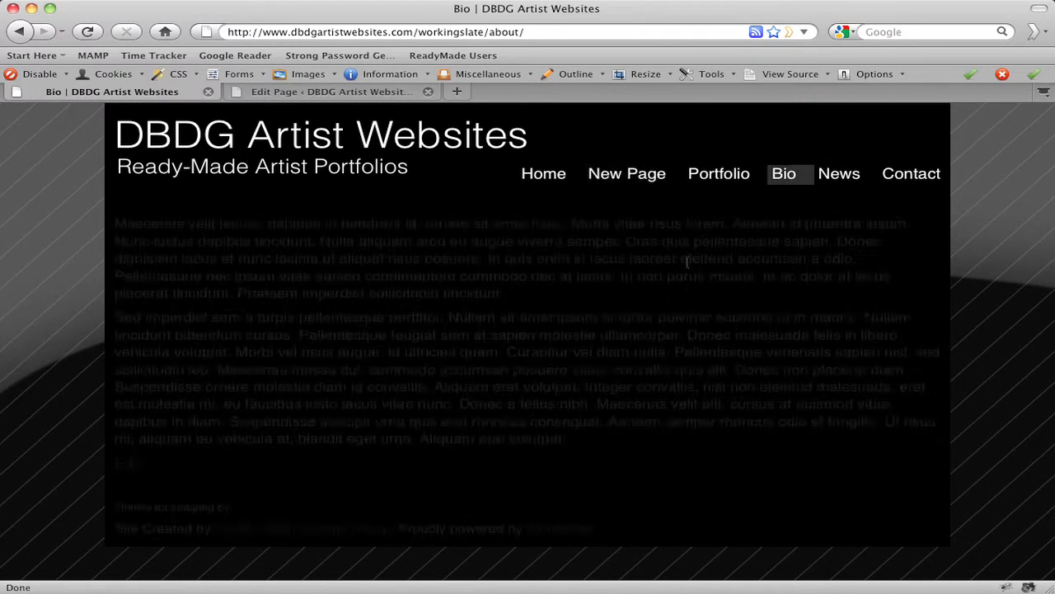
click(637, 183)
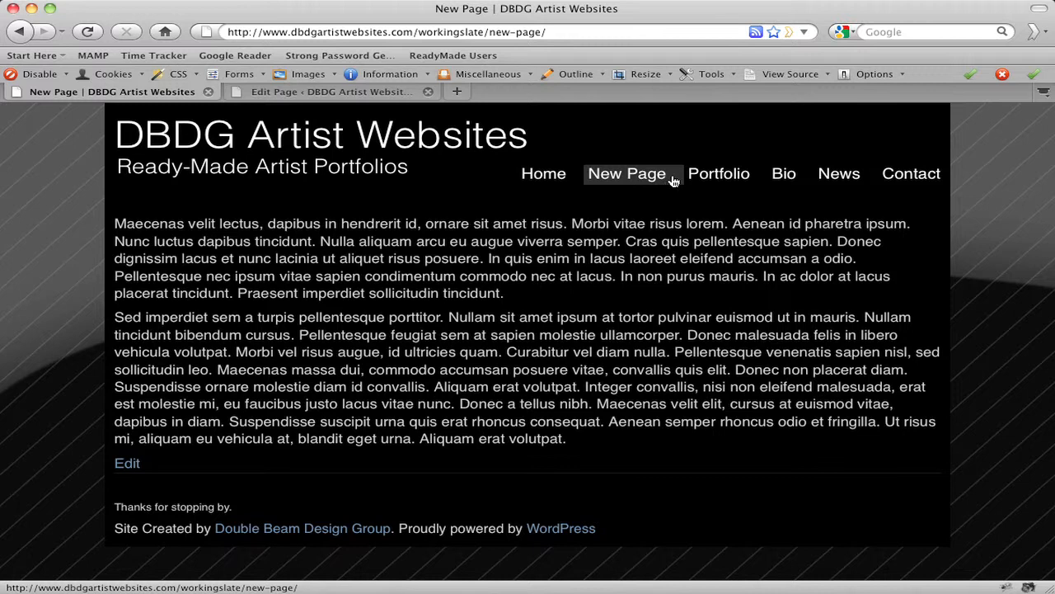
- Quick-edit New Page in the admin's page list, set its order to 35 and update it
click(349, 91)
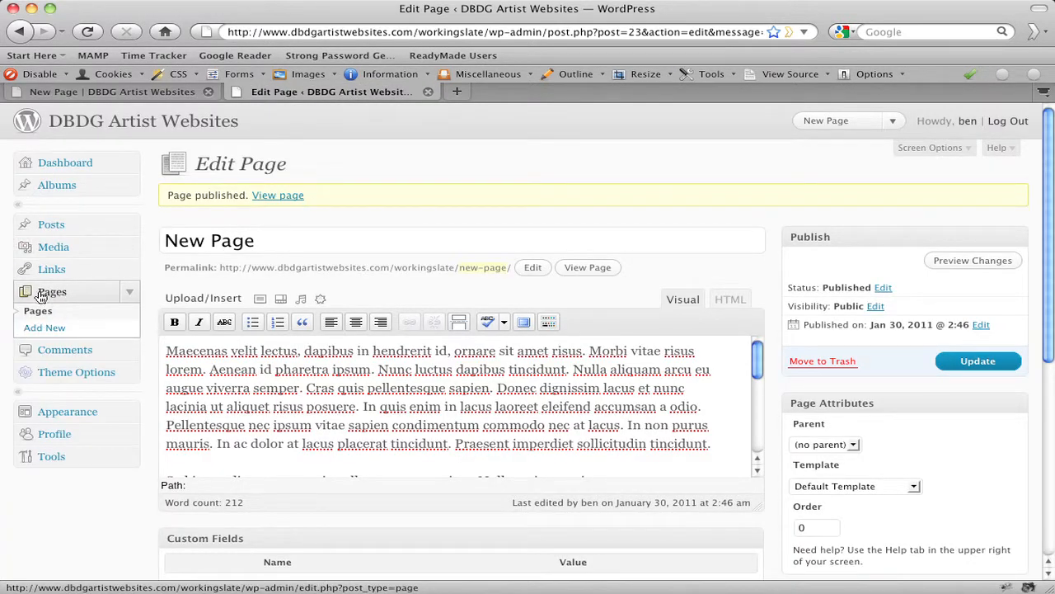
click(115, 332)
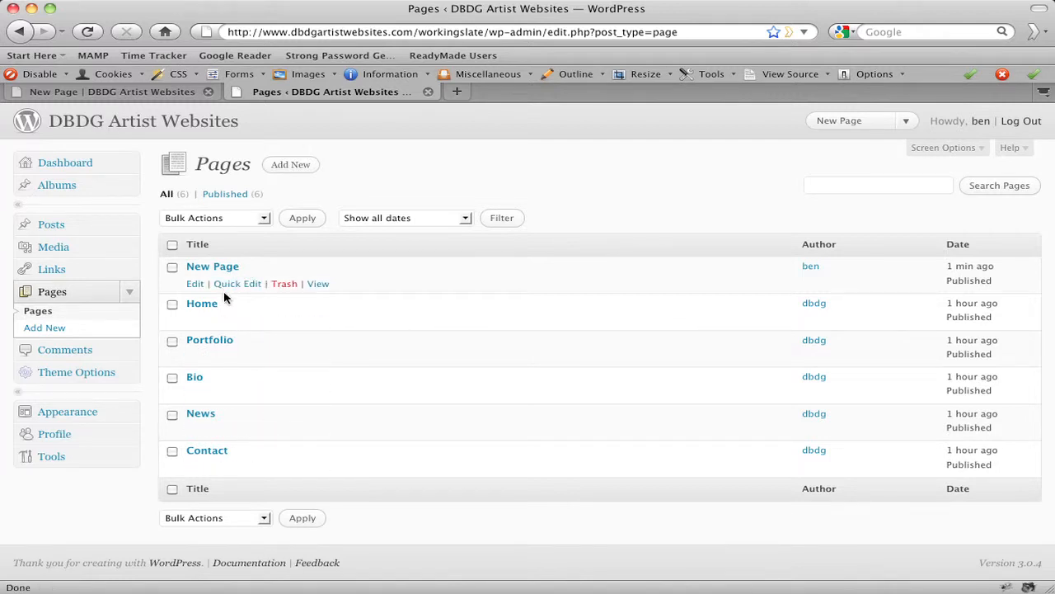
click(238, 285)
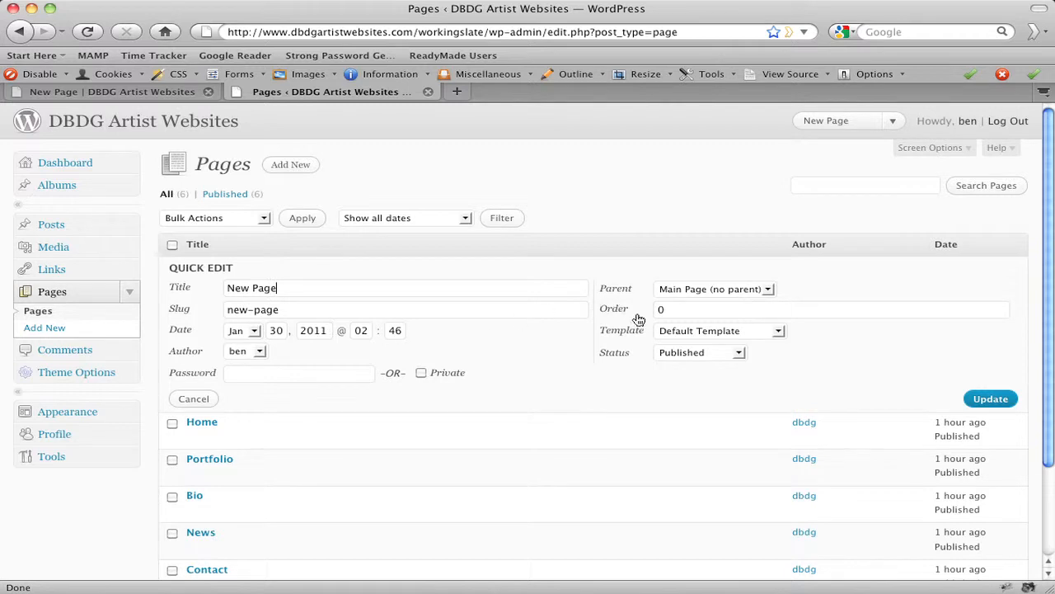
click(664, 310)
double_click(673, 310)
scroll(866, 367, down, 2)
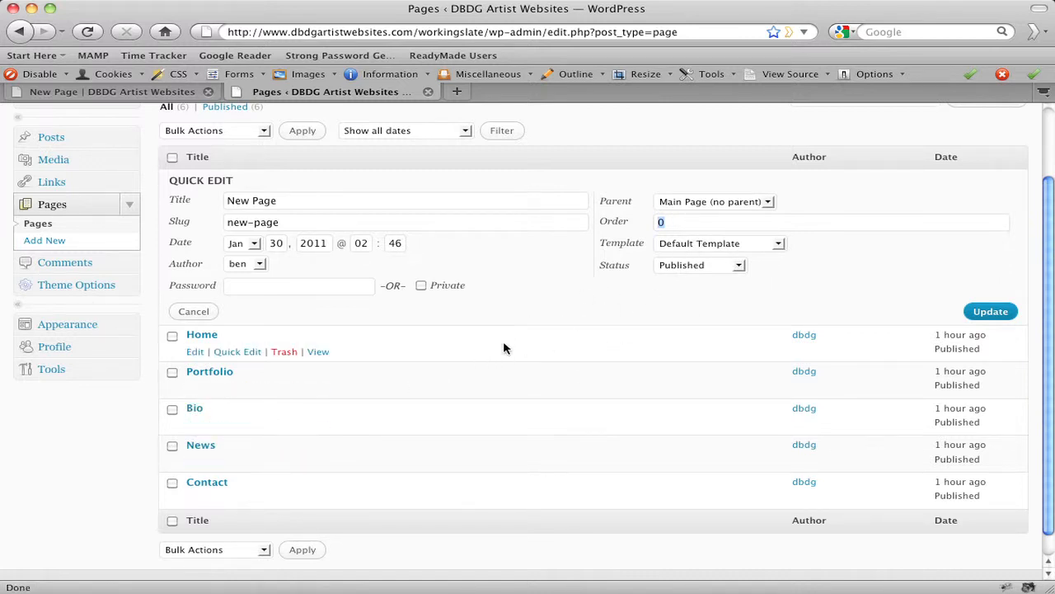
click(688, 222)
drag(688, 222, 573, 229)
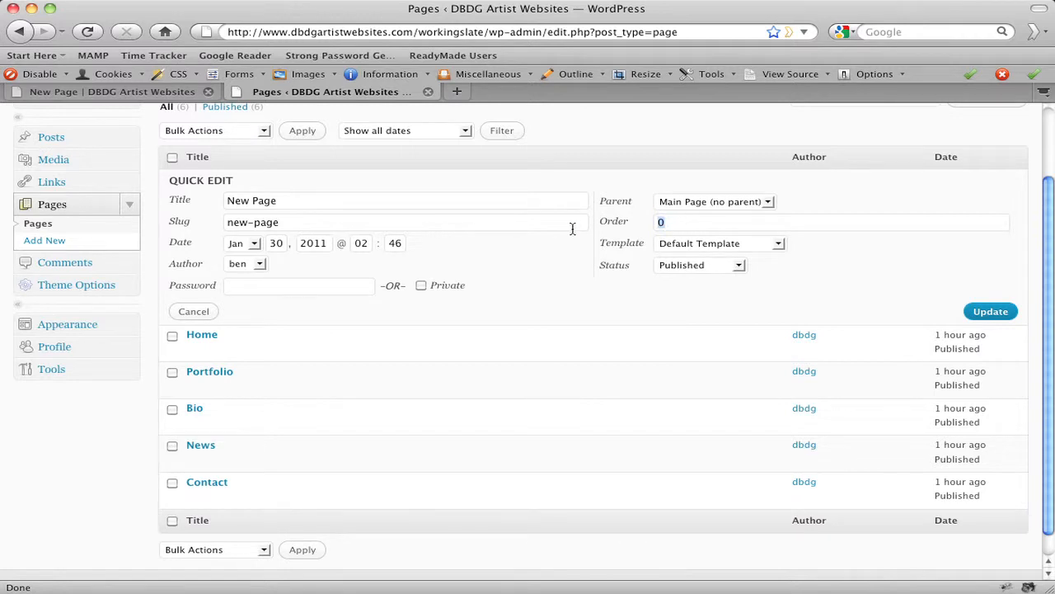
text(35)
click(988, 311)
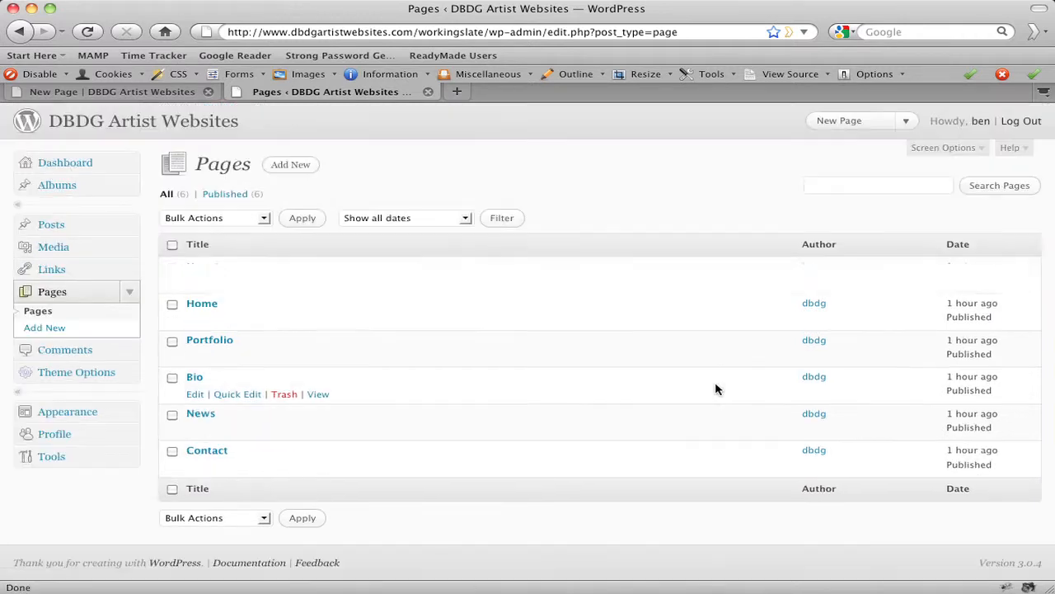
- Refresh the admin's page list and reload the live site to check where New Page sits in both
click(38, 311)
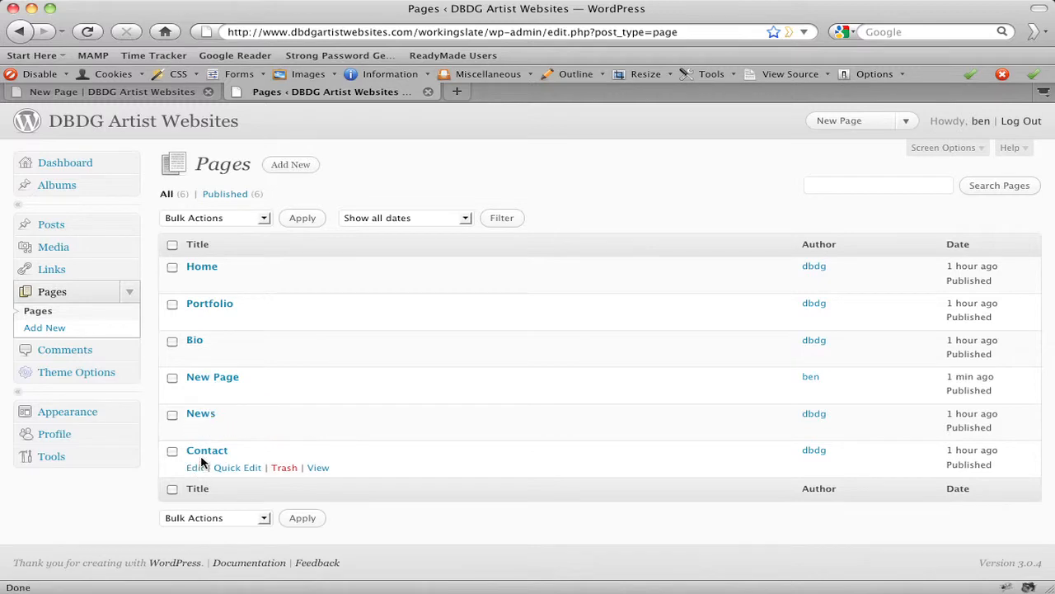
click(161, 93)
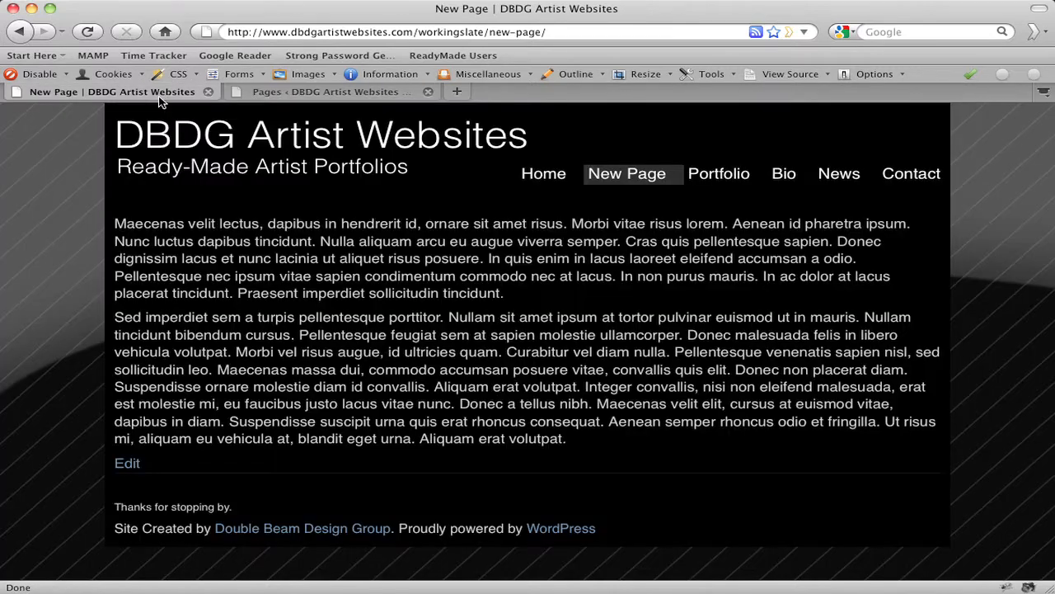
click(91, 33)
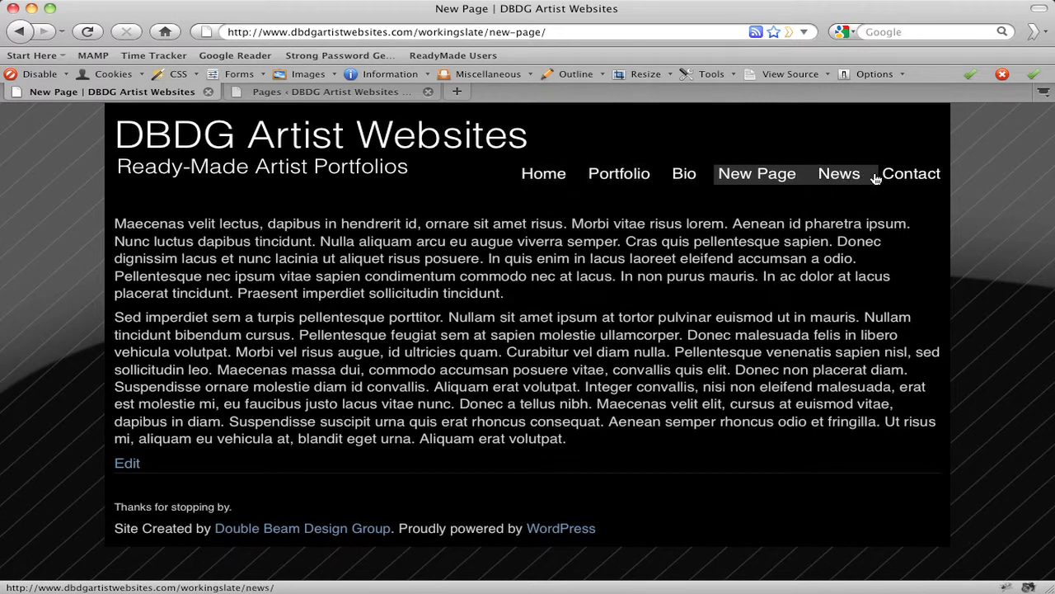
- Move New Page to the trash from the admin's page list
click(303, 92)
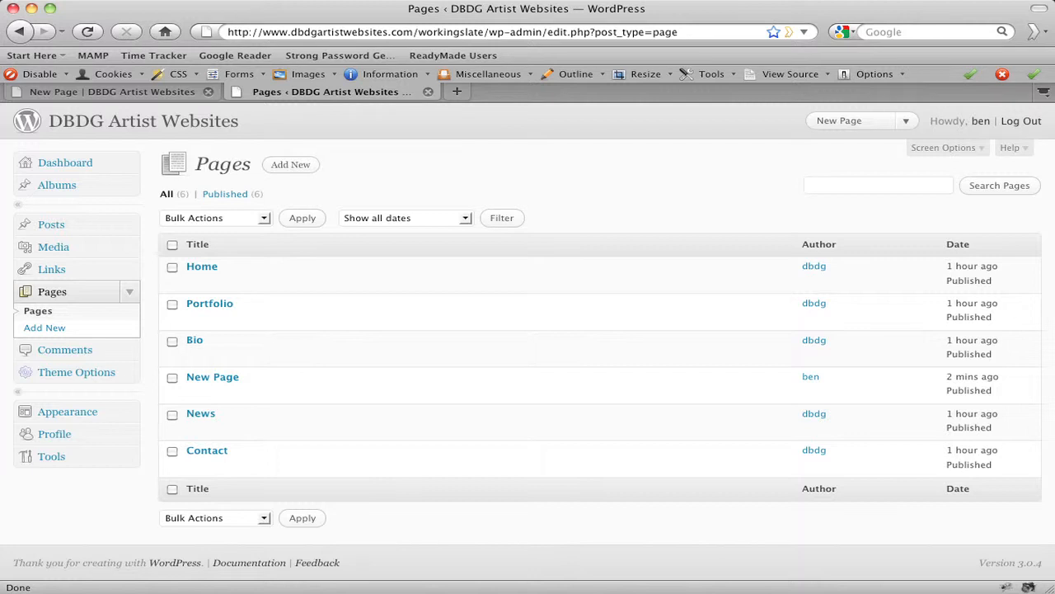
mouse_move(223, 395)
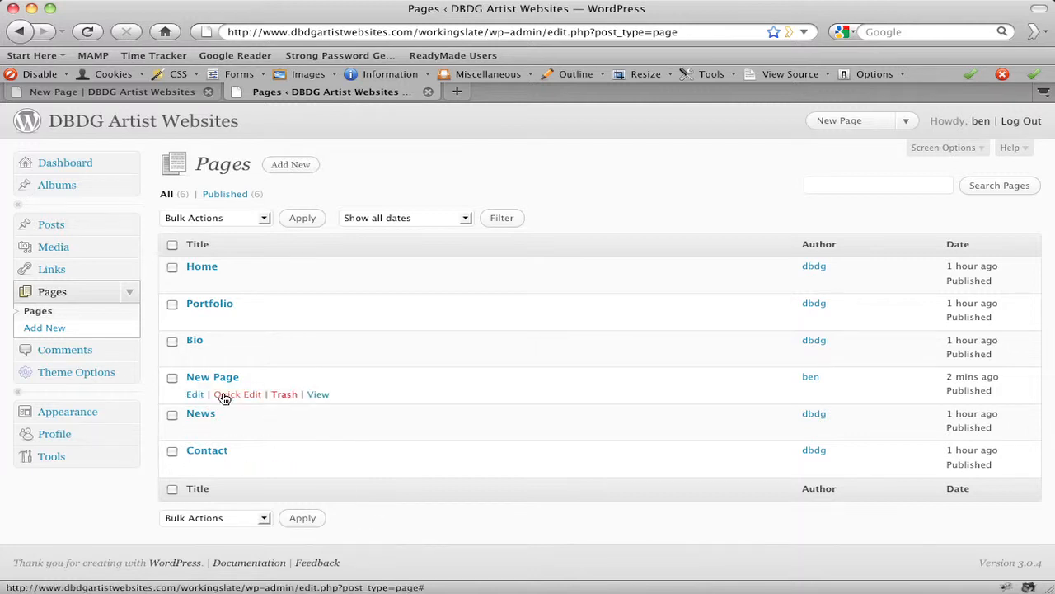
click(284, 396)
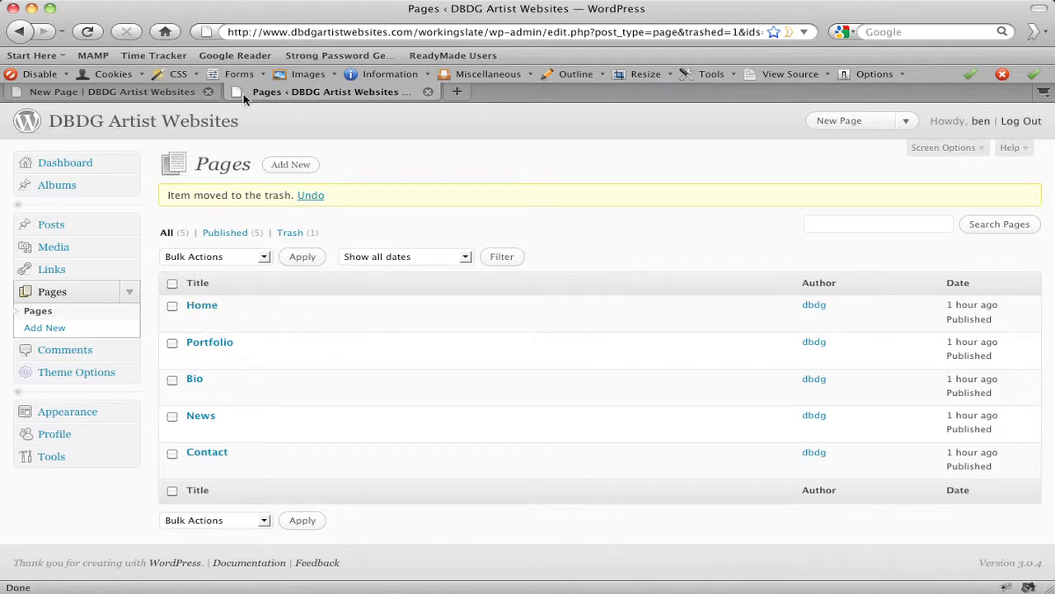
- Open the live site's home page and examine its navigation menu and content down to the footer
click(94, 92)
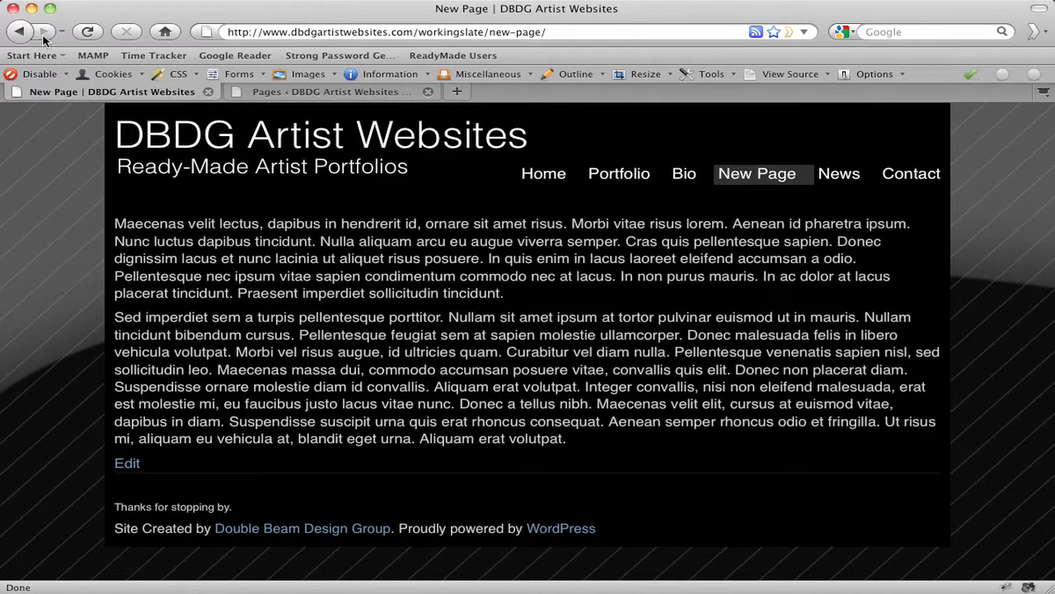
click(544, 174)
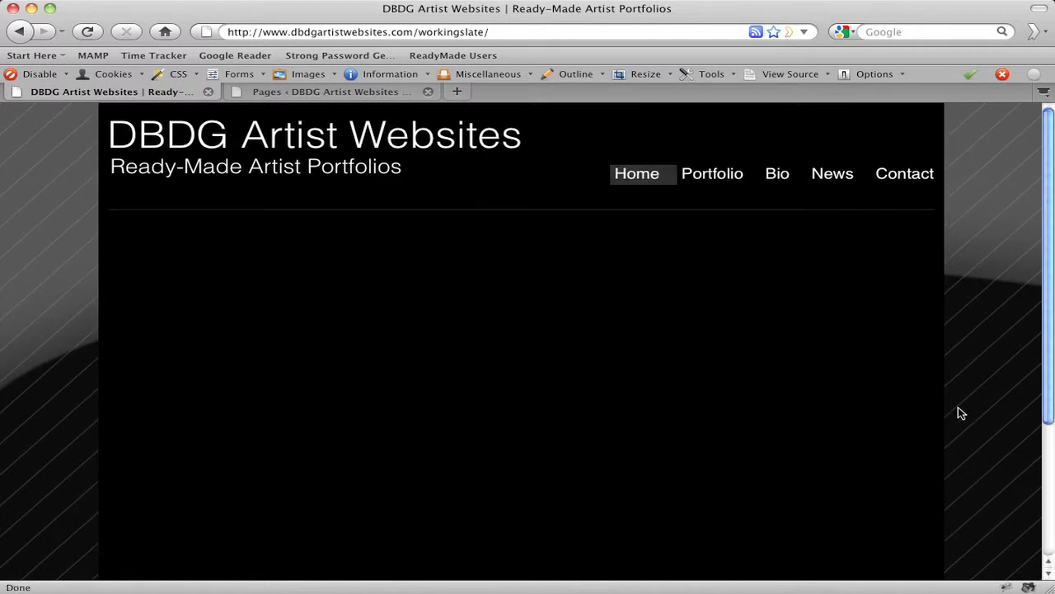
scroll(874, 370, down, 5)
scroll(876, 371, up, 1)
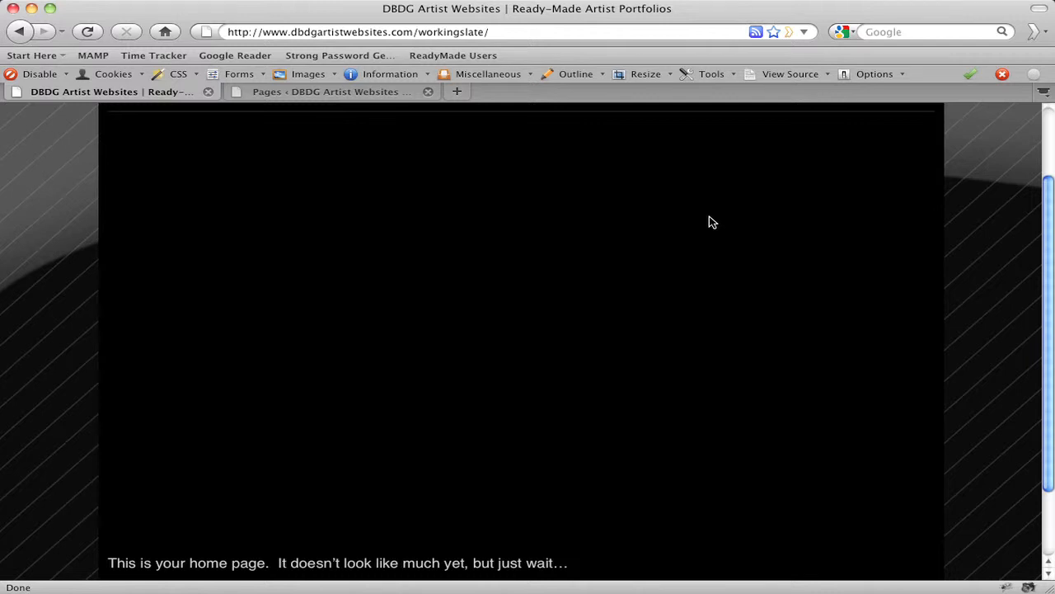
scroll(710, 222, up, 4)
- View the live site's Portfolio, Bio, News and Contact pages one after another and examine their content
click(714, 174)
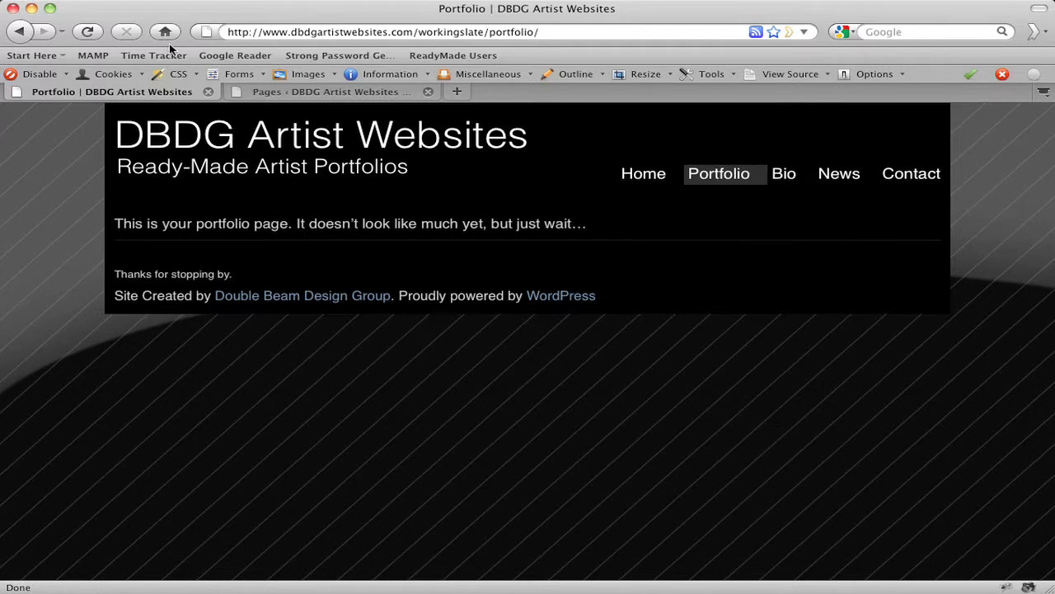
drag(113, 227, 384, 227)
click(388, 227)
click(785, 175)
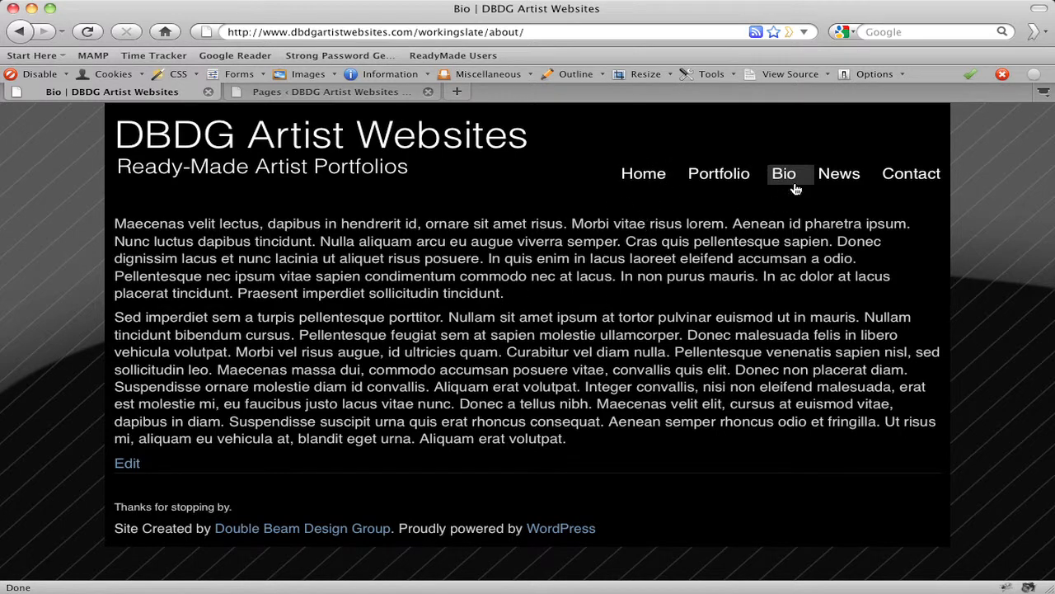
click(839, 175)
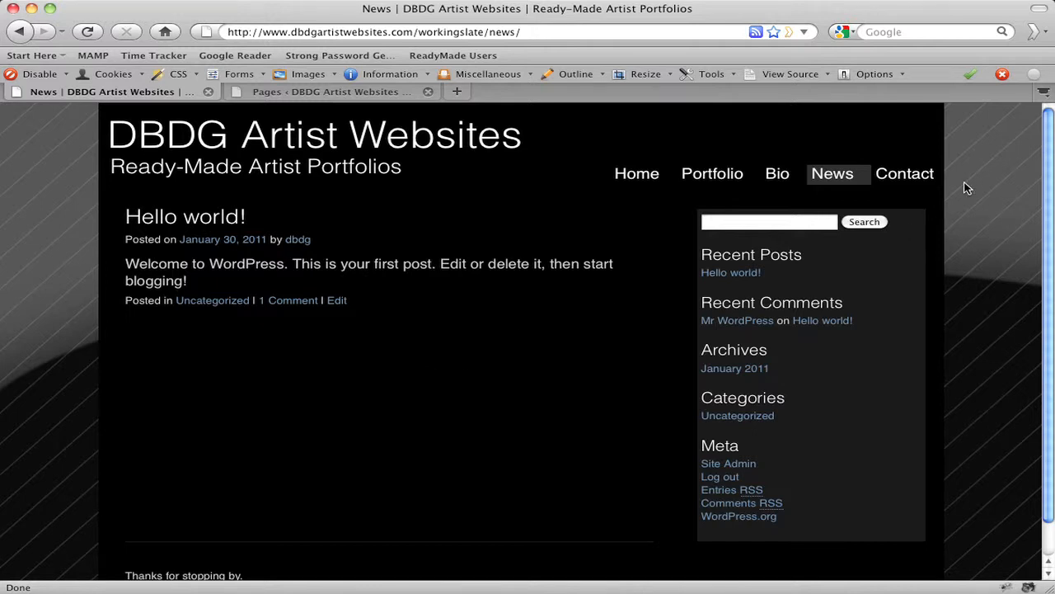
click(898, 174)
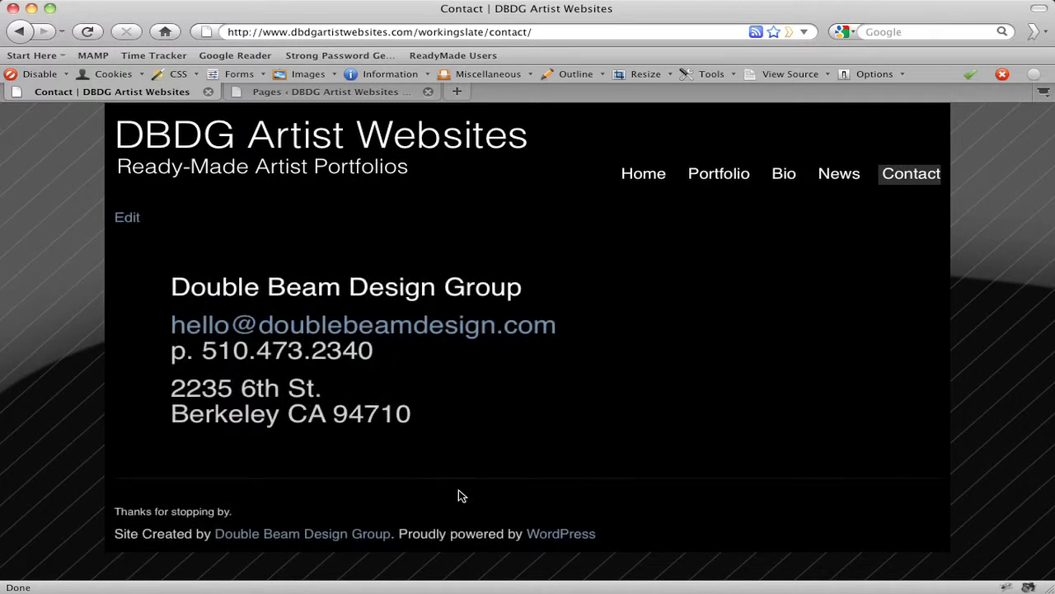